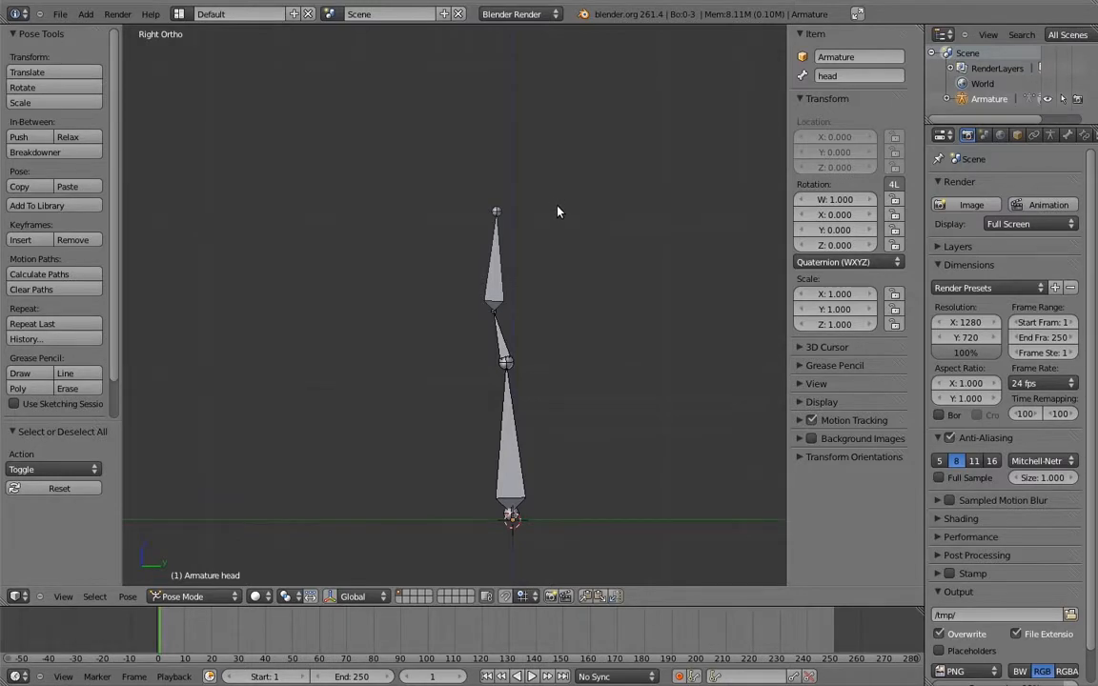
- Rotate the body bone forward about 68° and counter-rotate the head bone about 74° to stand it upright
middle_click_drag(569, 240, 505, 181, "shift")
right_click(449, 361)
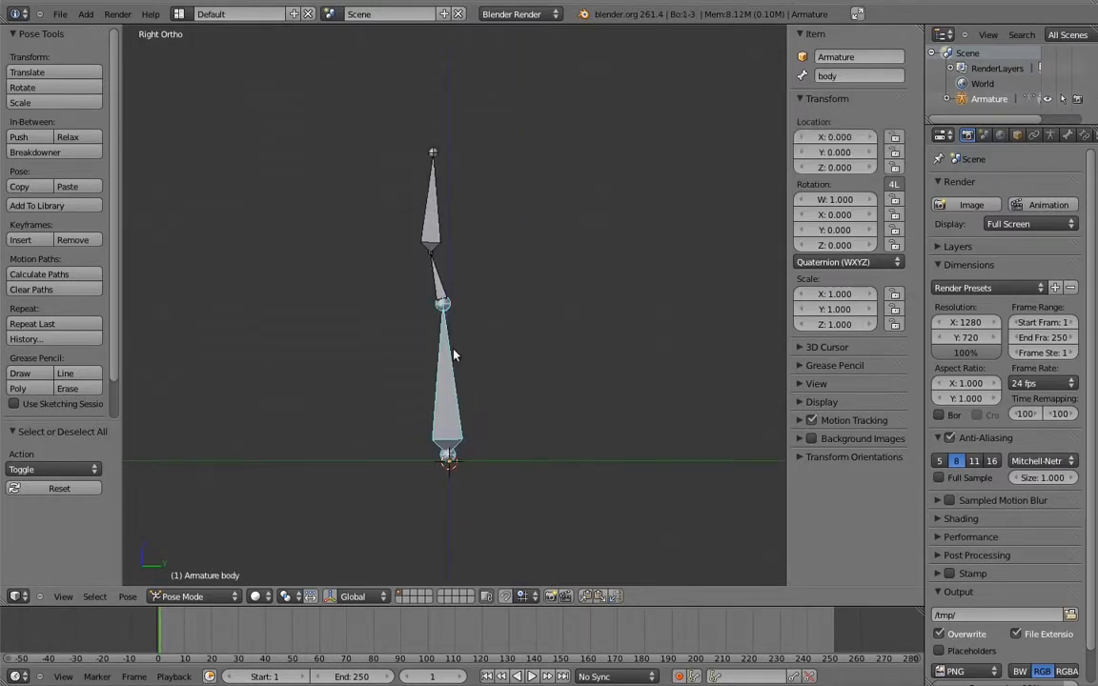
key("r")
left_click(717, 377)
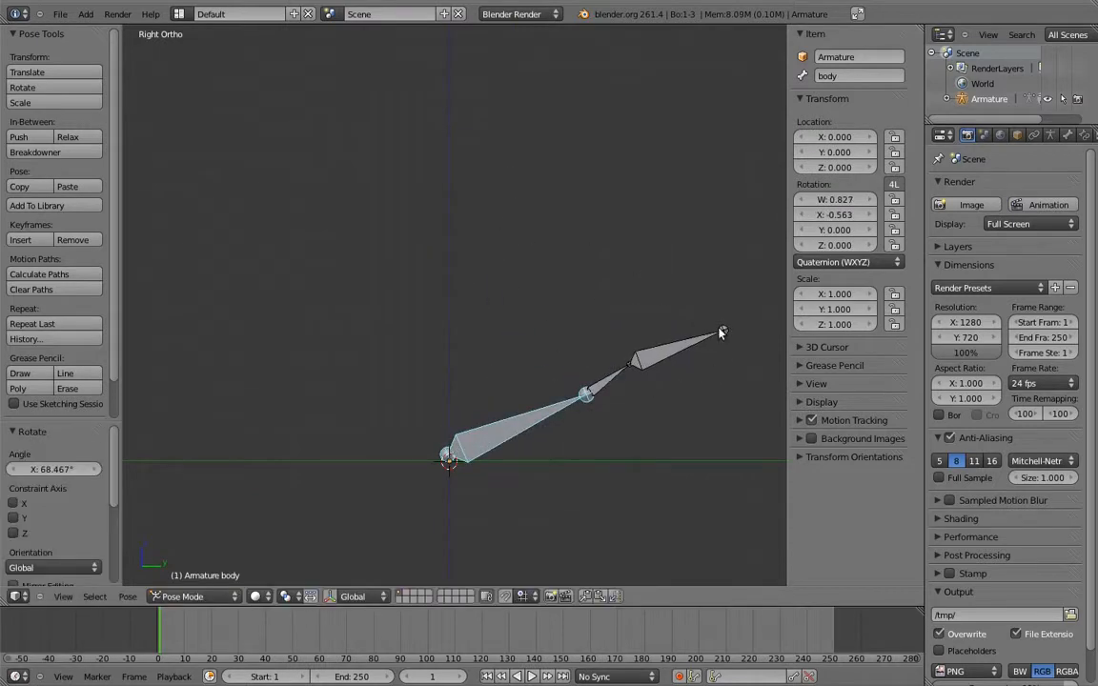
right_click(722, 333)
key("r")
left_click(657, 264)
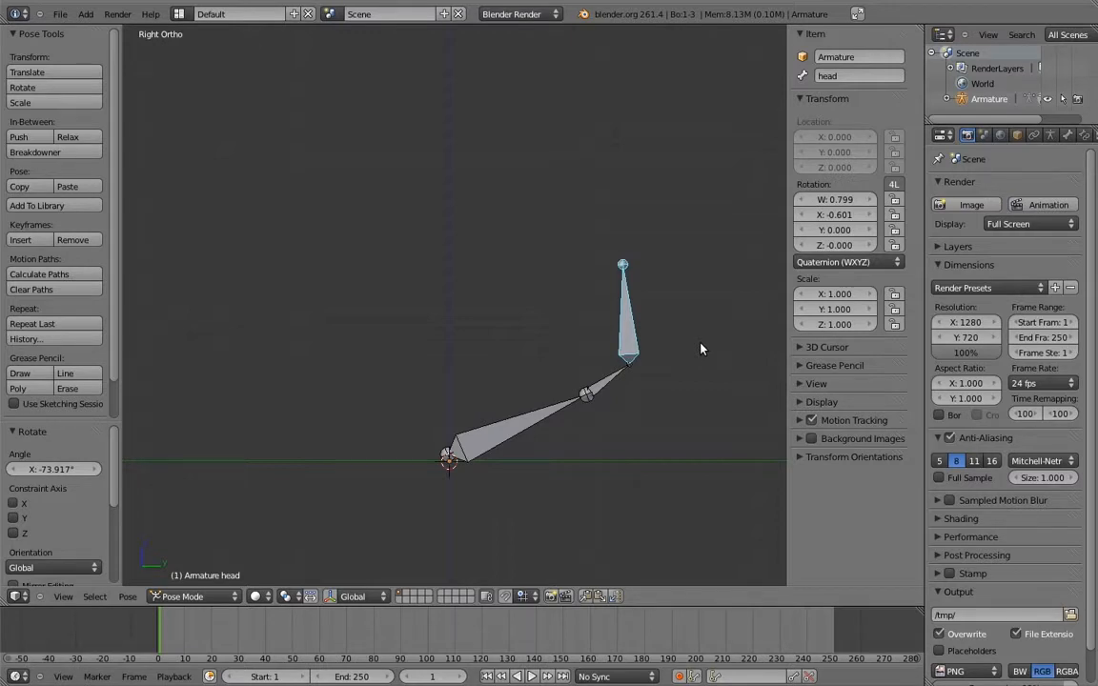
- Rotate the neck bone upward from the tilted body and rotate the head bone about 30° back to vertical
right_click(611, 375)
key("r")
left_click(637, 291)
right_click(631, 286)
key("r")
left_click(665, 219)
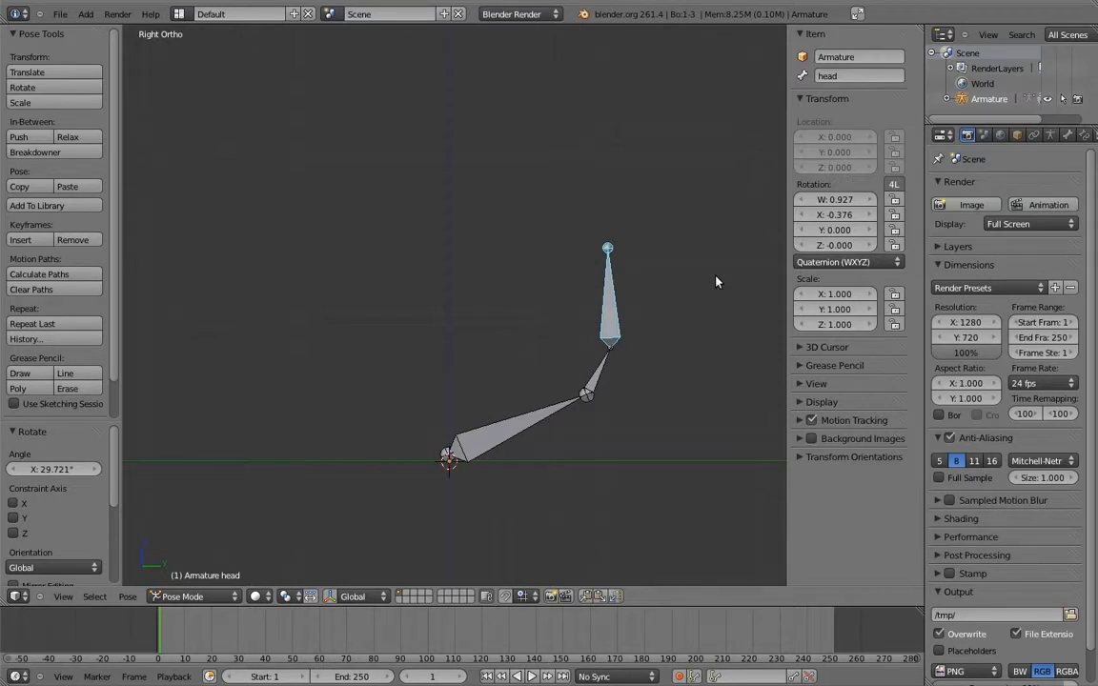
- Clear the pose rotation of all armature bones
key("a")
key("alt+r")
key("a")
- Rotate the neck bone backward about 30° and counter-rotate the head bone about 30° to keep it upright
middle_click_drag(440, 250, 588, 273, "shift")
right_click(582, 297)
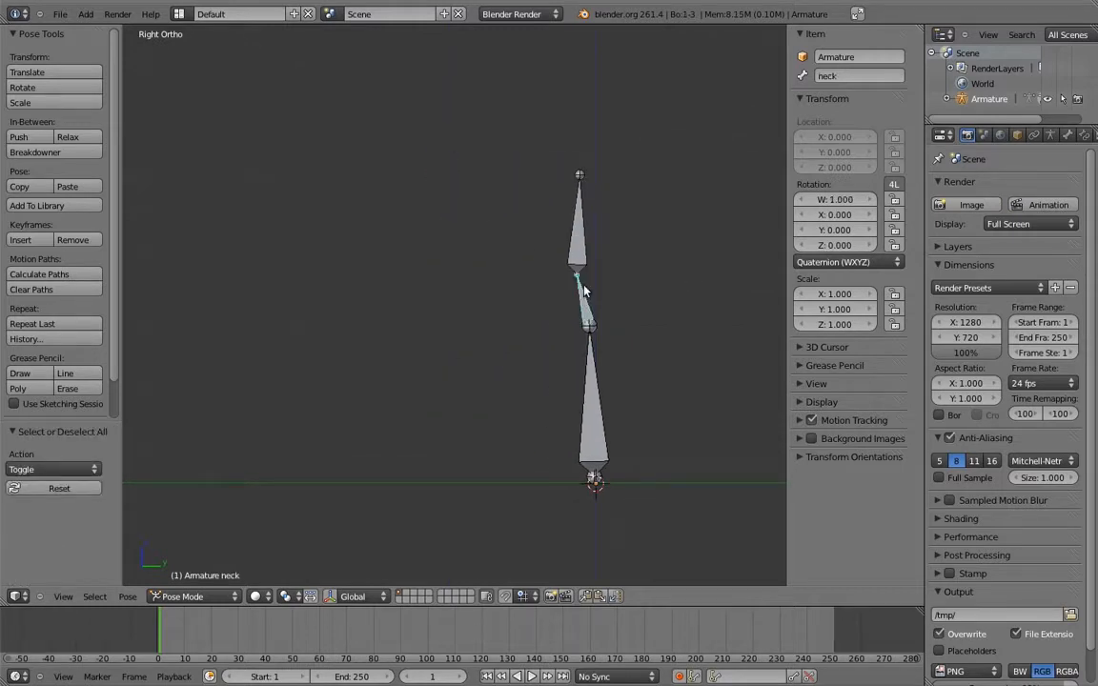
key("r")
left_click(539, 224)
right_click(537, 253)
key("r")
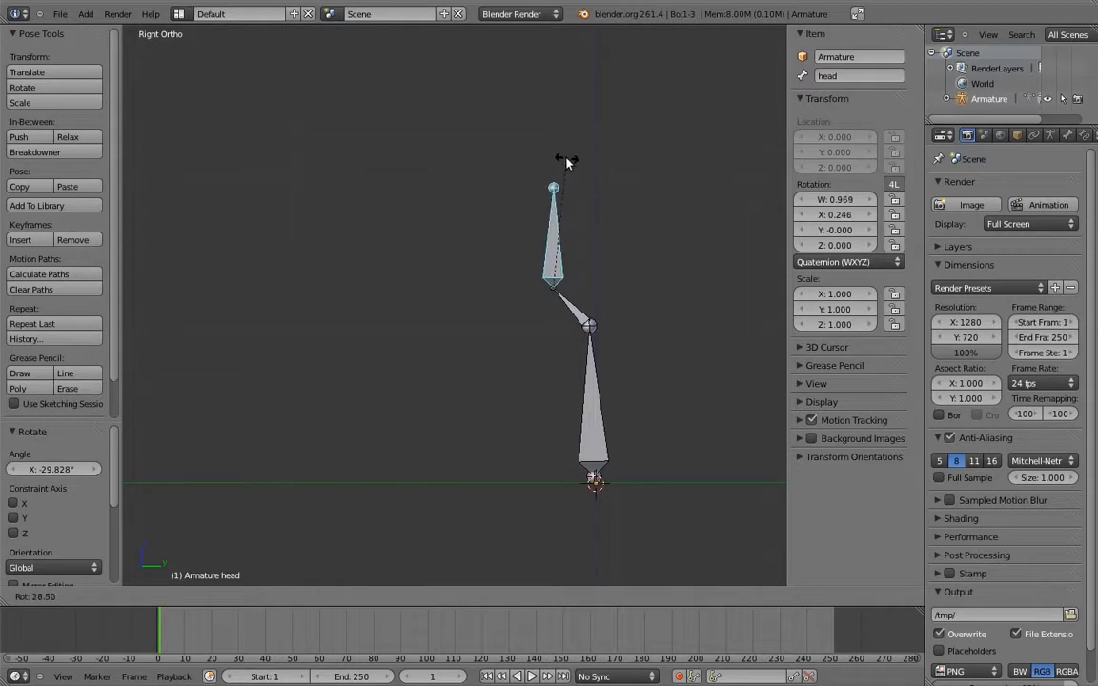
left_click(570, 164)
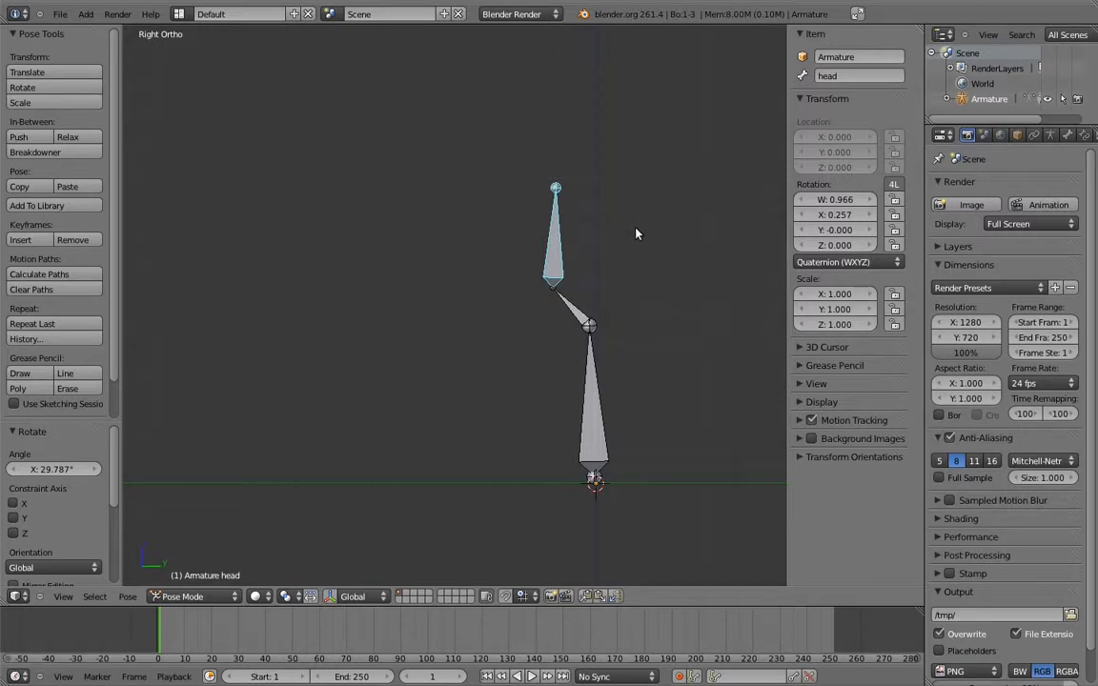
- Reset the rotations of every bone to the rest pose and deselect them
key("a")
key("a")
key("alt+r")
key("a")
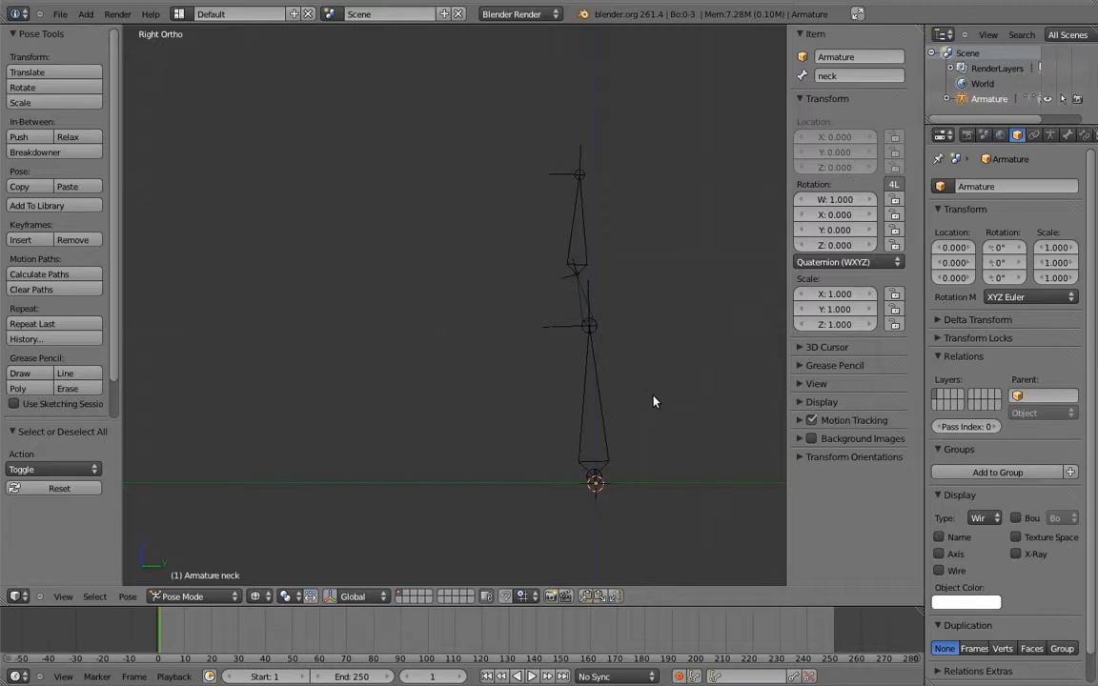
- In Edit Mode, duplicate the head bone 1.000 along the Y axis and clear the duplicate's parent
right_click(588, 245)
key("Tab")
middle_click_drag(679, 283, 523, 262, "shift")
key("shift+d")
left_click(632, 238)
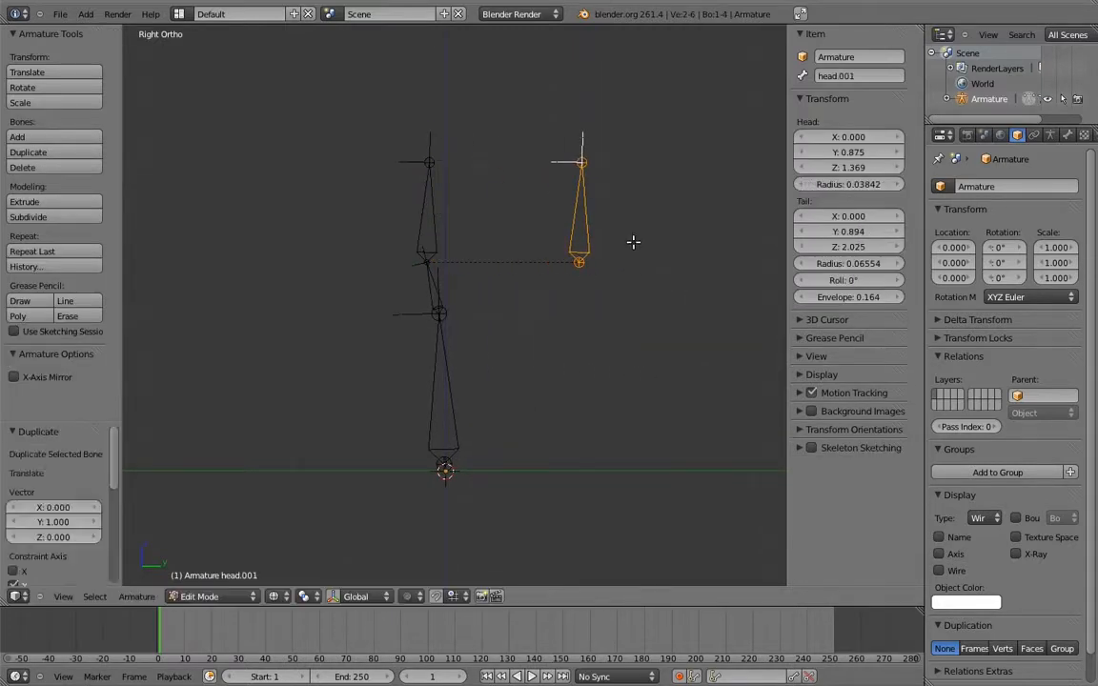
key("alt+p")
left_click(627, 230)
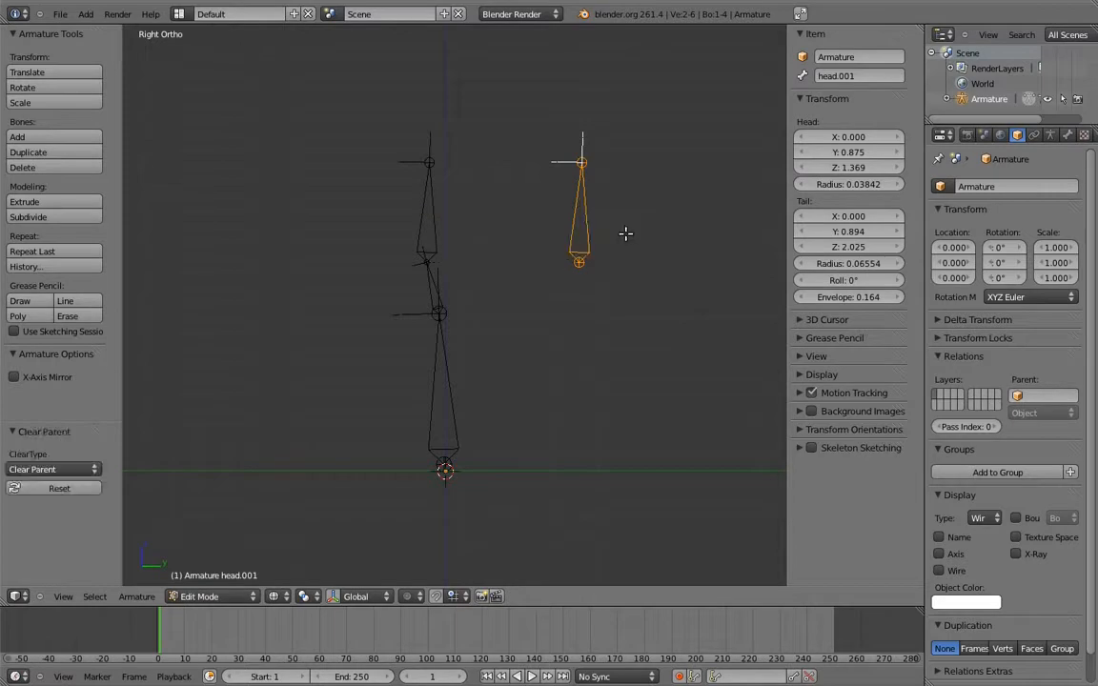
- Duplicate the body bone along the Y axis, placing the copy below the duplicated head bone
right_click(448, 393)
key("shift+d")
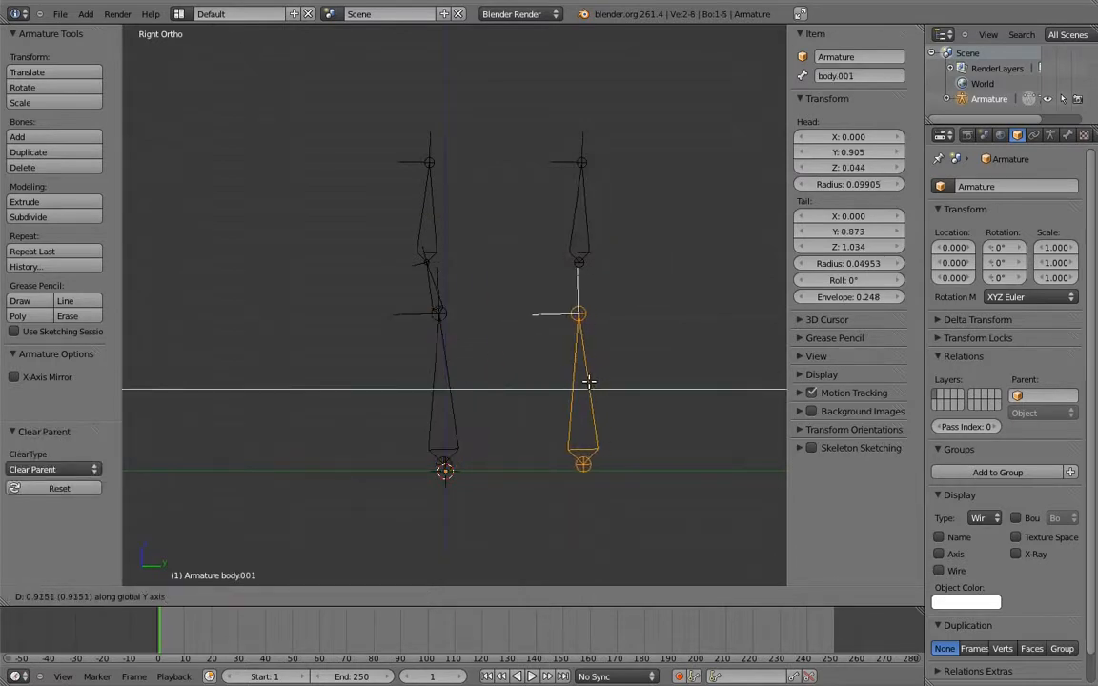
left_click(590, 376)
- In Pose Mode, add Copy Rotation constraints to the original body and neck bones, both targeting body.001
key("ctrl+Tab")
right_click(445, 377, "shift")
key("shift+ctrl+c")
left_click(441, 379)
right_click(563, 346)
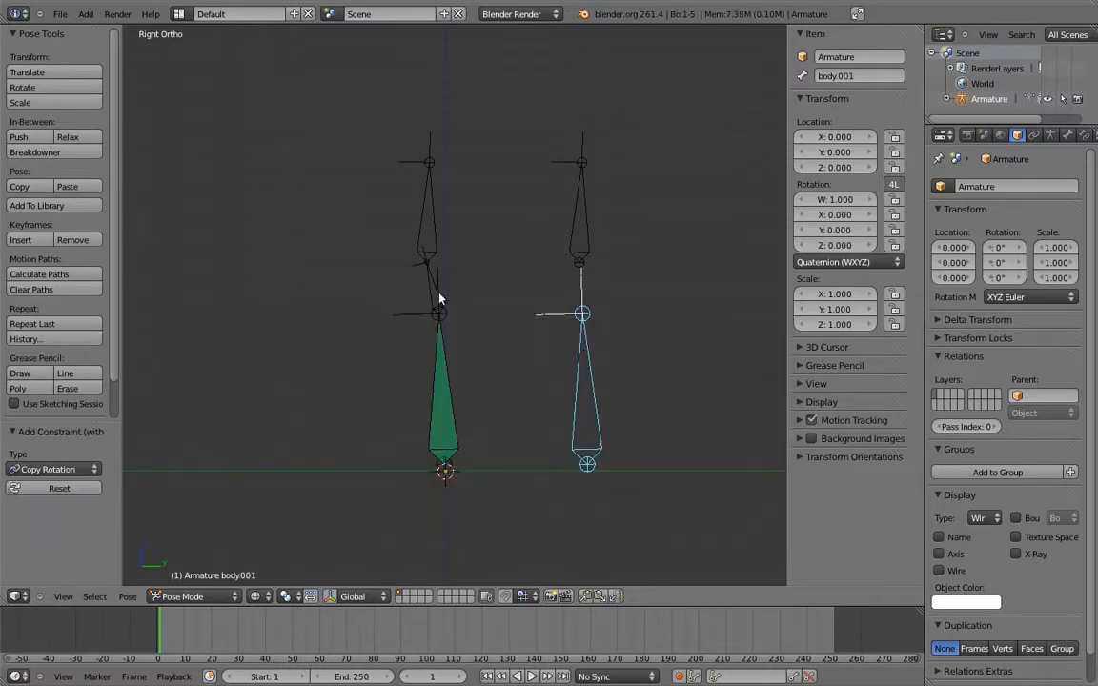
right_click(426, 287, "shift")
key("shift+ctrl+c")
left_click(426, 283)
- Add Copy Rotation constraints to the original neck and head bones, both targeting head.001
right_click(583, 314)
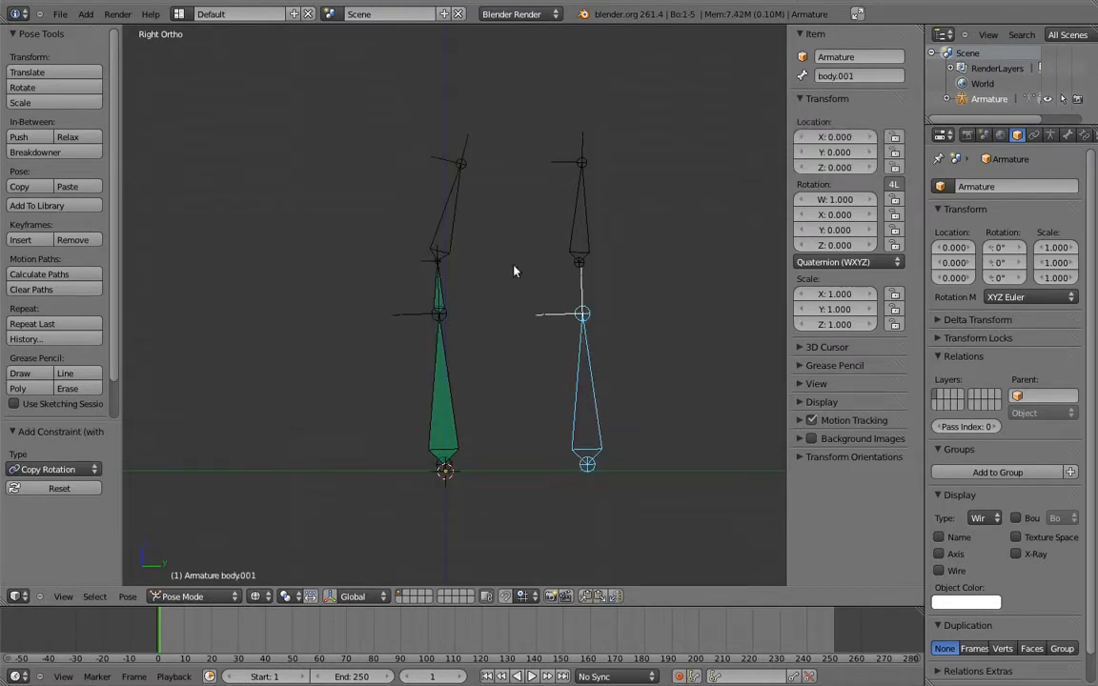
right_click(572, 226)
right_click(441, 296, "shift")
key("shift+ctrl+c")
left_click(440, 287)
right_click(453, 219, "shift")
key("shift+ctrl+c")
left_click(453, 220)
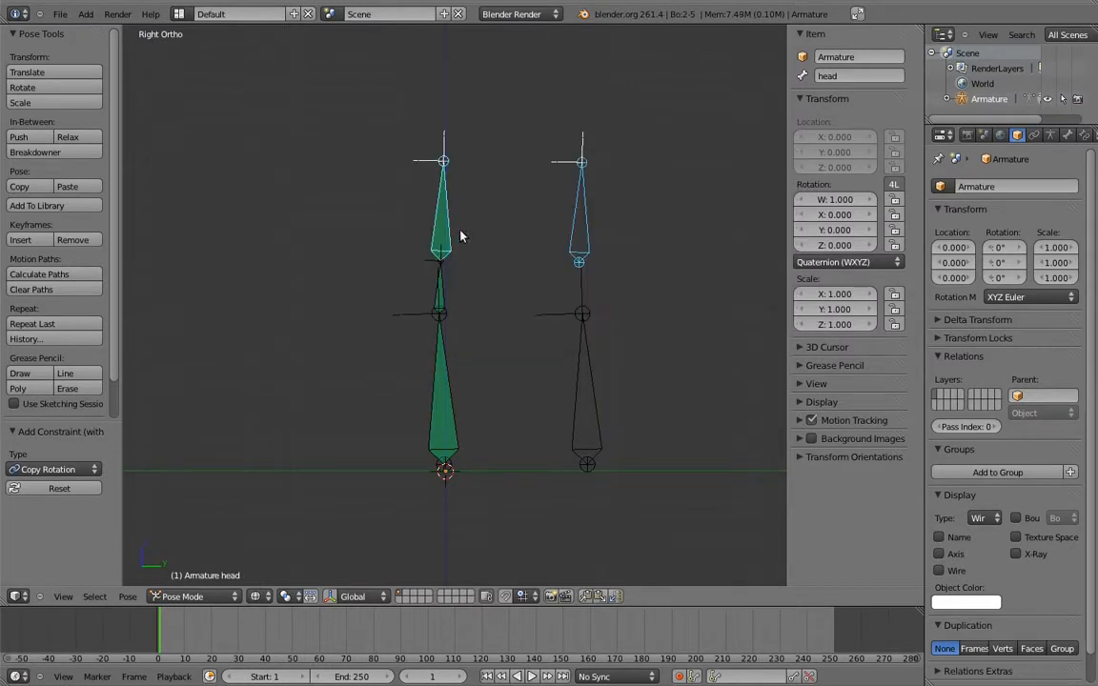
- Set the influence of the neck bone's head.001 Copy Rotation constraint to 0.5
right_click(439, 286)
left_click(1084, 135)
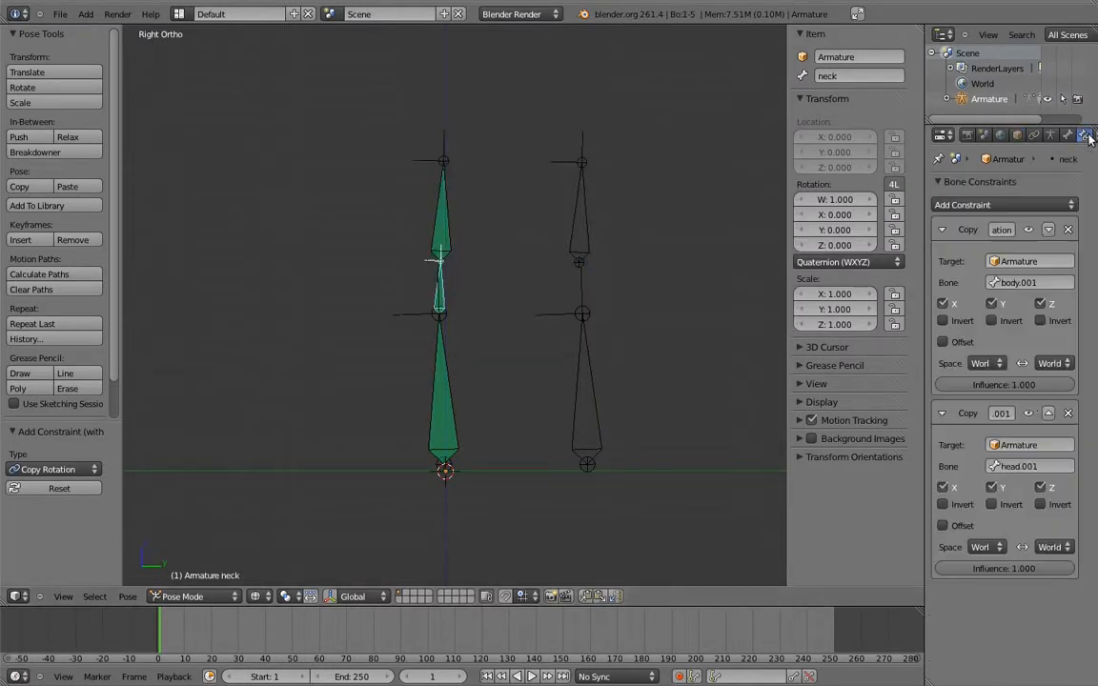
left_click(1024, 569)
type(".5")
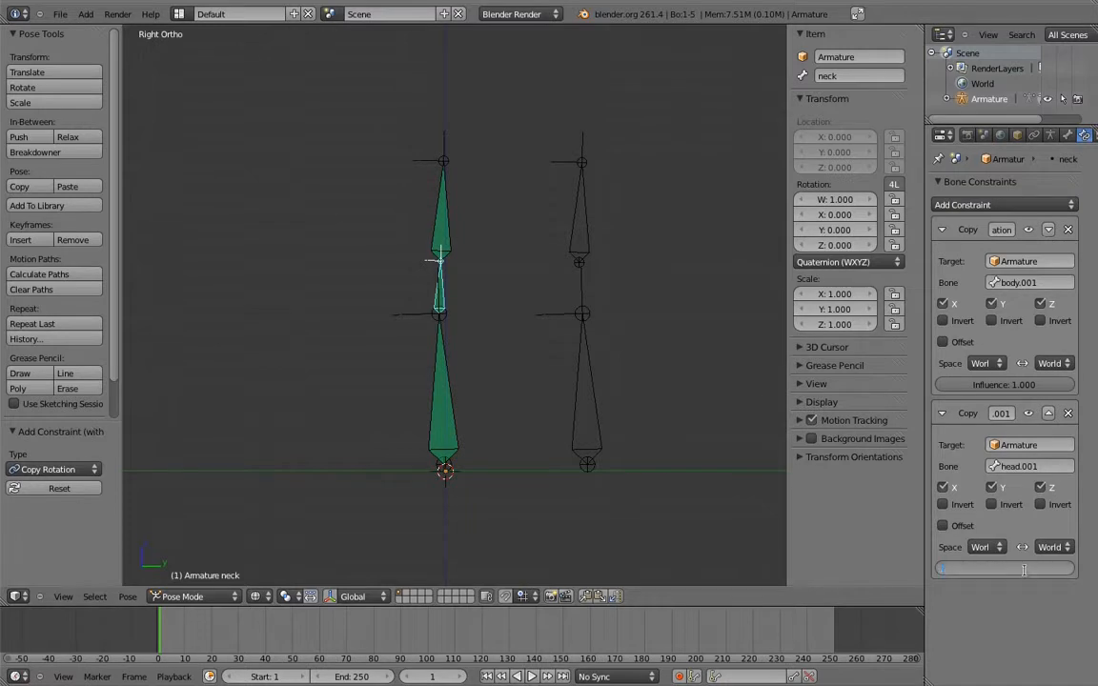
key("Return")
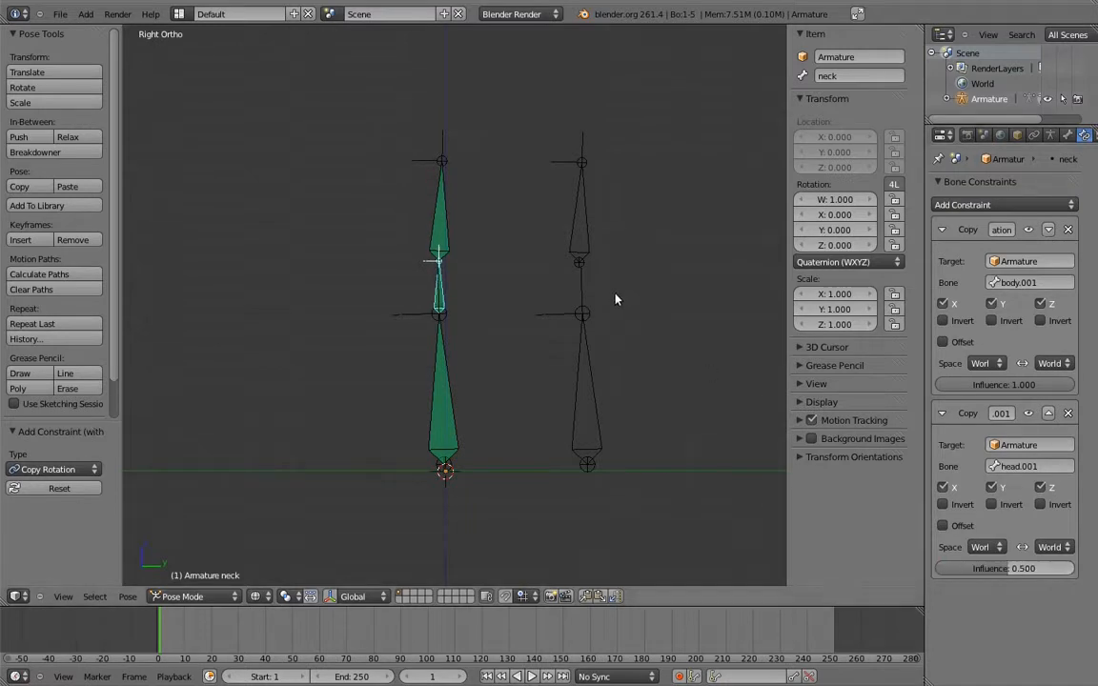
- Test the constraints by rotating body.001 backward and head.001 forward
right_click(587, 351)
key("r")
left_click(498, 348)
right_click(579, 238)
key("r")
left_click(698, 294)
- Test the opposite pose by rotating body.001 forward and head.001 backward about 115°
right_click(484, 349)
key("r")
left_click(643, 262)
right_click(648, 239)
key("r")
left_click(501, 206)
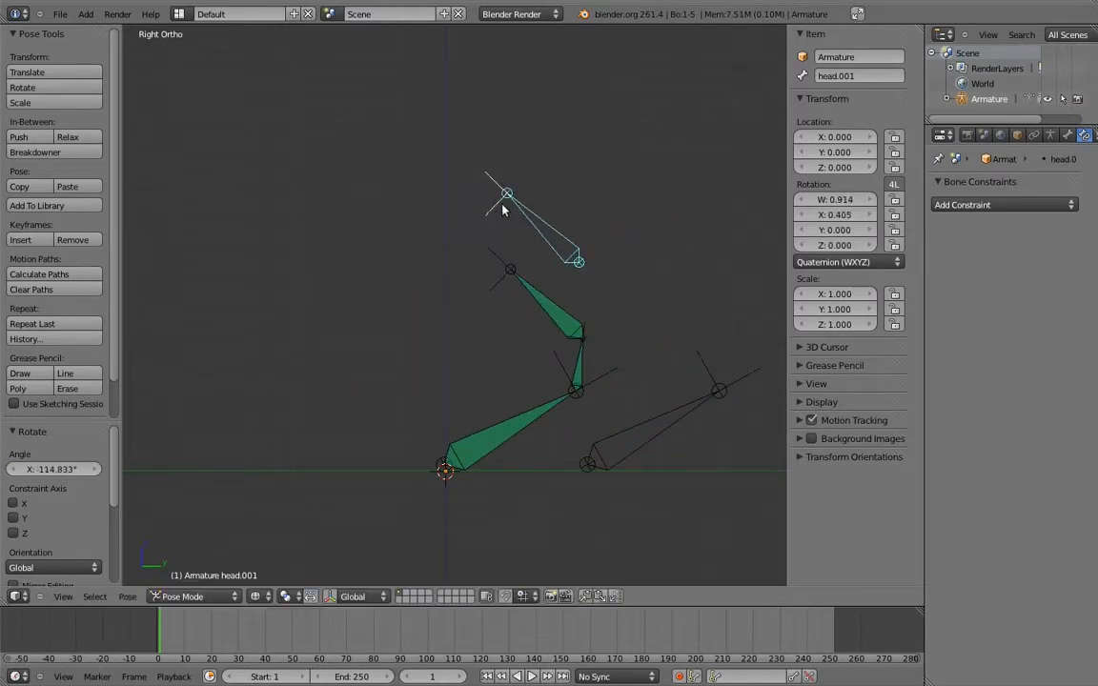
- Clear the rotations of all bones to restore the rest pose
key("a")
key("a")
key("alt+r")
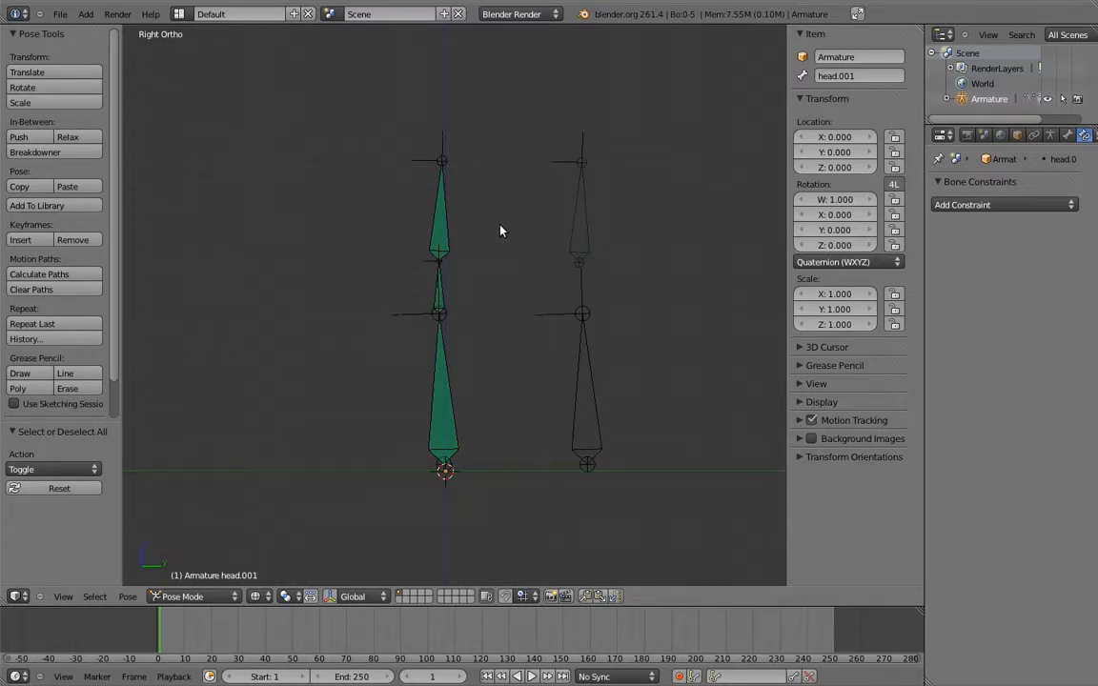
- Set the target and owner spaces of the neck's head.001 Copy Rotation constraint to Local With Parent
right_click(440, 296)
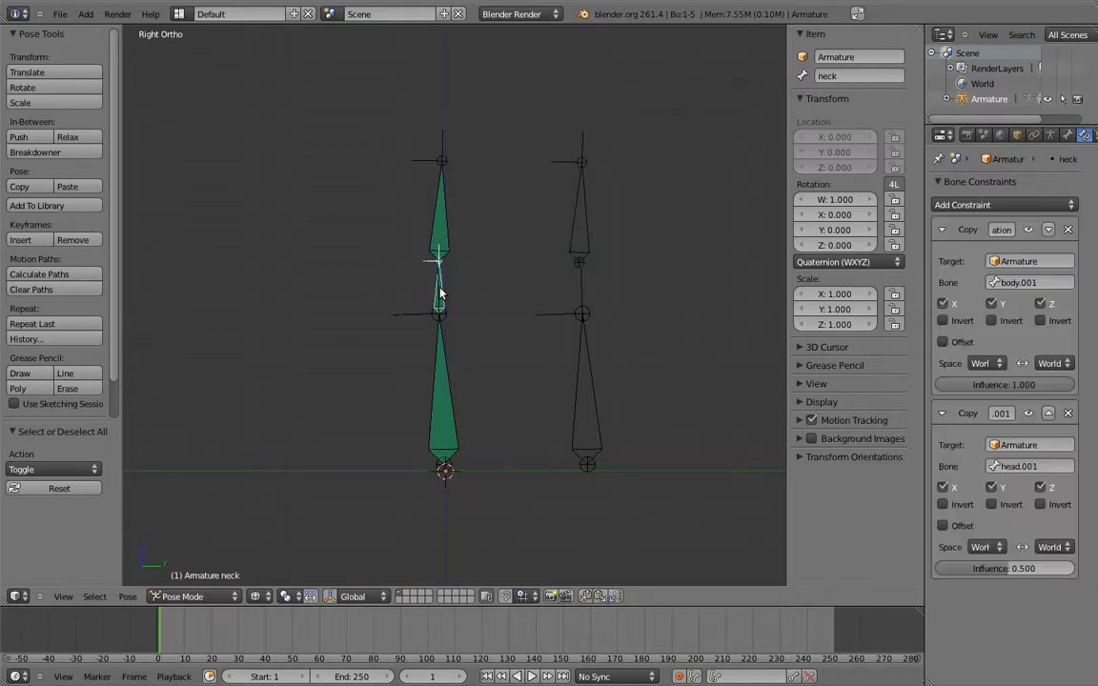
left_click(987, 547)
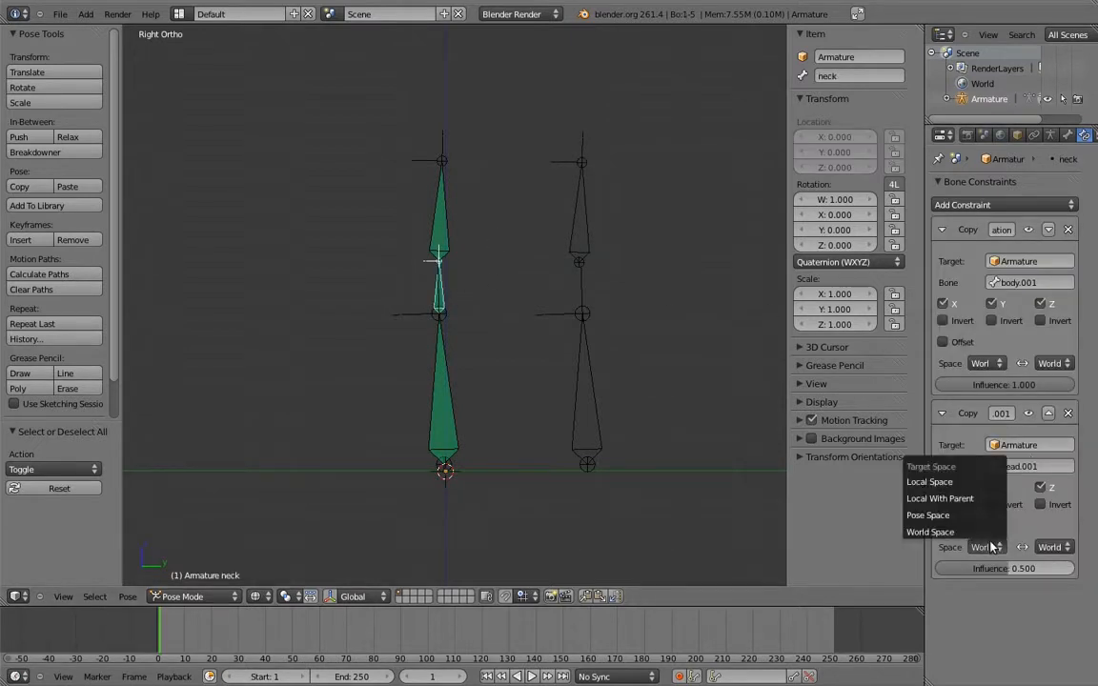
left_click(939, 498)
left_click(1054, 547)
left_click(1010, 499)
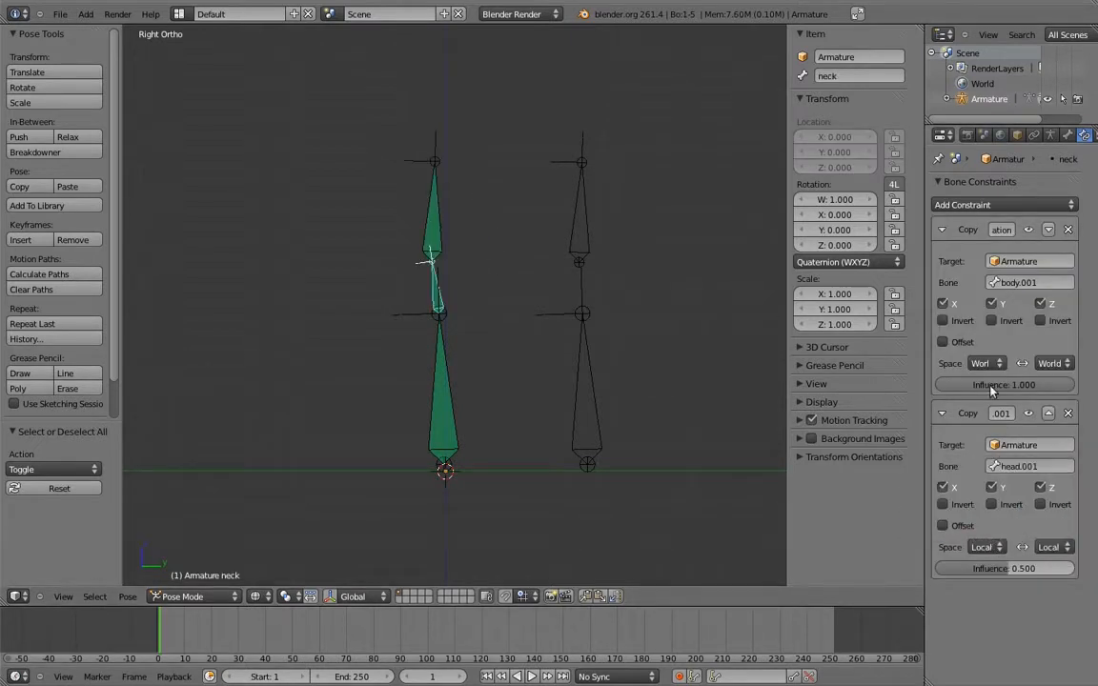
- Set the target and owner spaces of the neck's body.001 Copy Rotation constraint to Local Space
left_click(982, 363)
left_click(877, 296)
left_click(1054, 362)
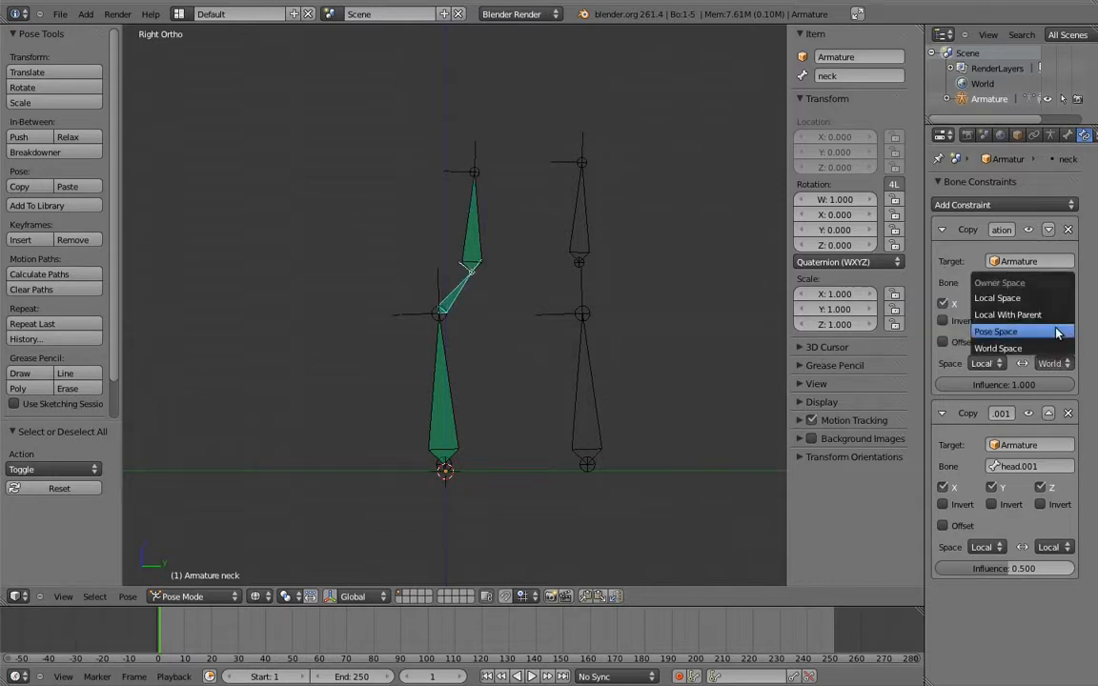
left_click(997, 297)
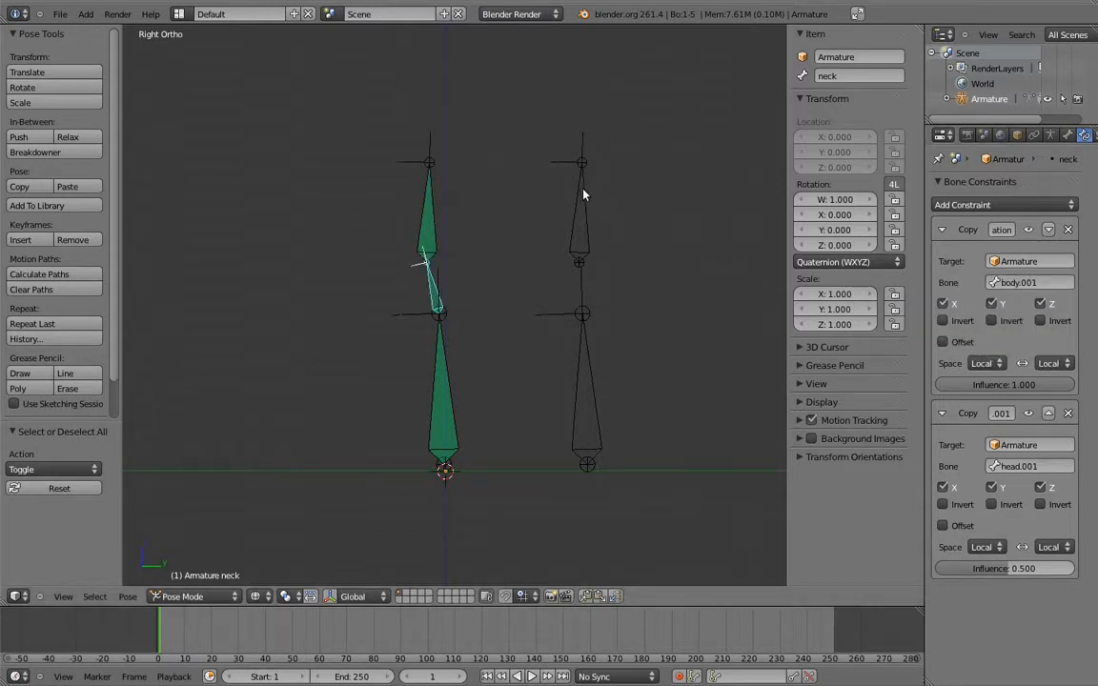
- Test-rotate head.001 and body.001 in turn to check how the neck follows, cancelling each rotation
right_click(586, 187)
key("r")
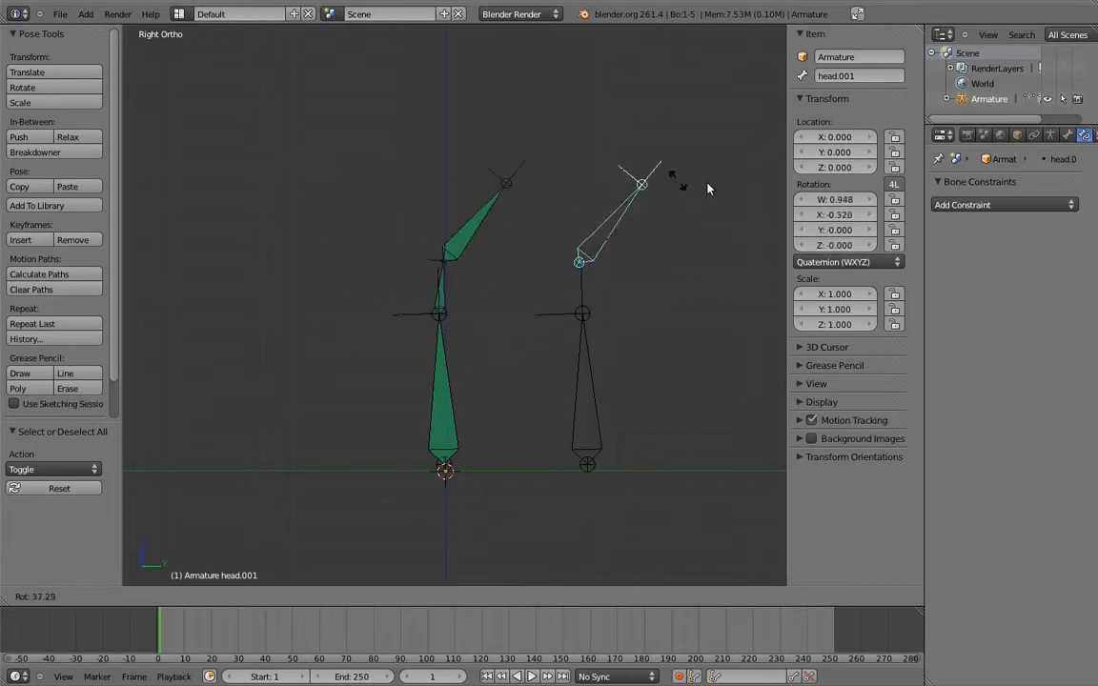
right_click(619, 240)
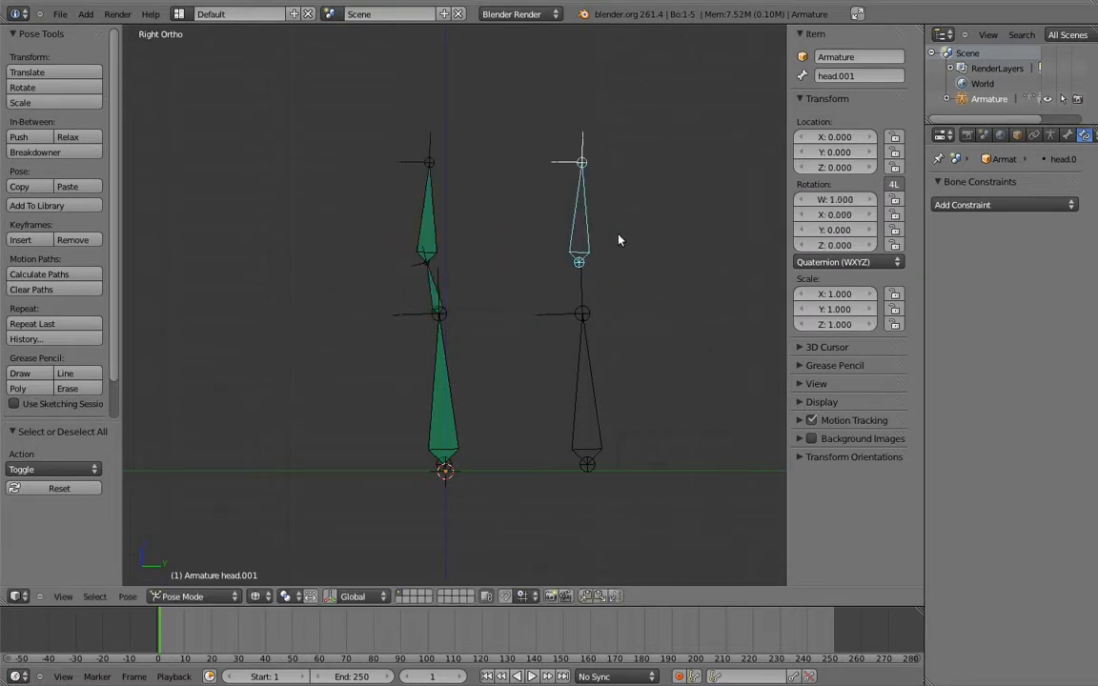
right_click(591, 329)
key("r")
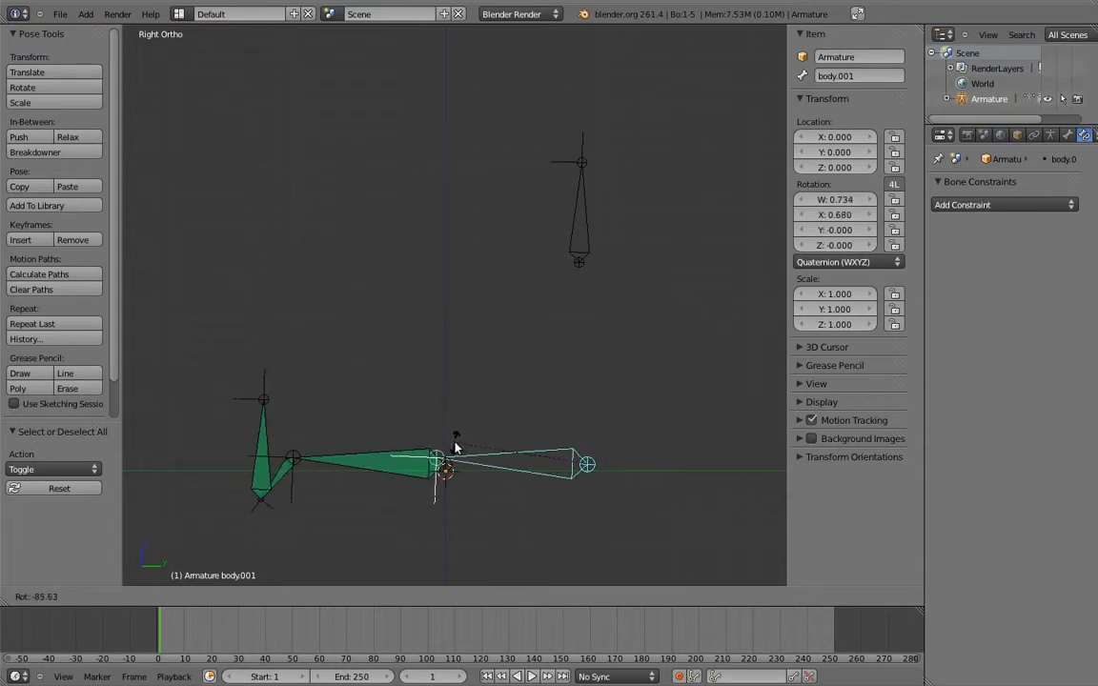
right_click(596, 288)
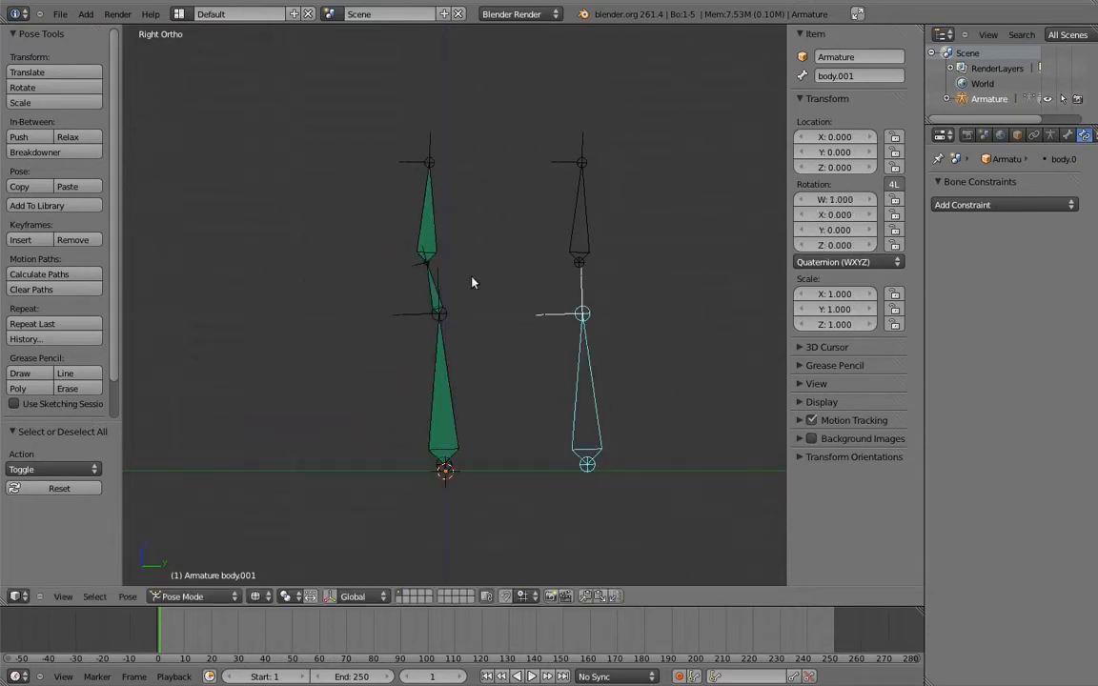
- Delete the neck's Copy Rotation constraint targeting body.001, and test-rotate head.001 and body.001 without keeping the rotations
right_click(431, 296)
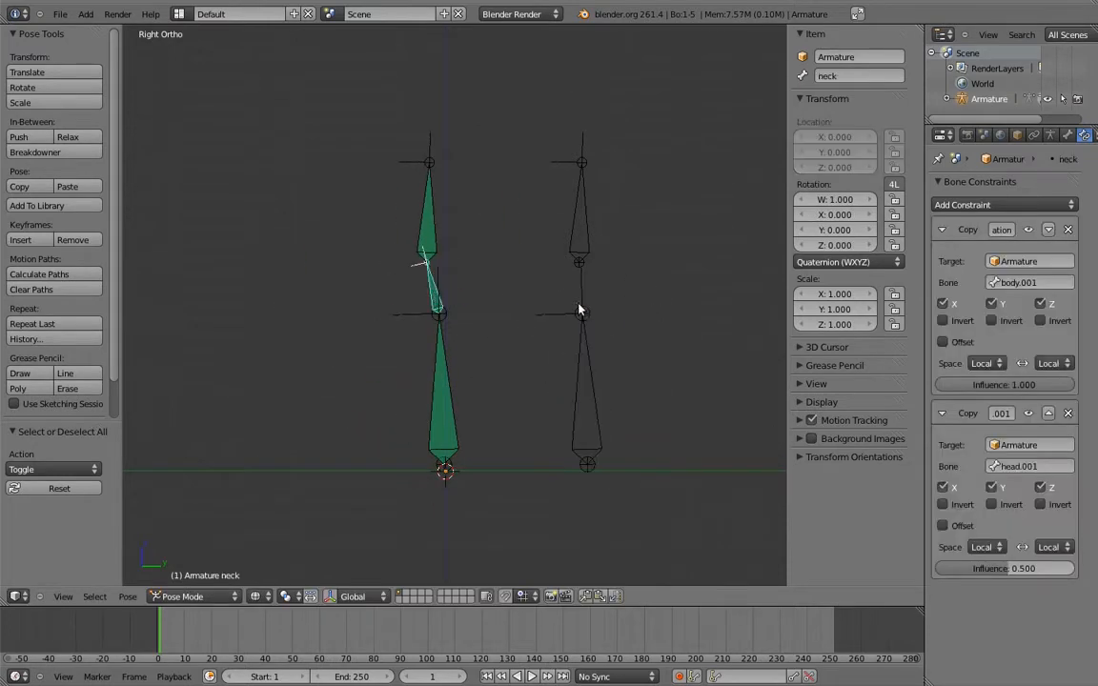
left_click(1069, 229)
right_click(580, 205)
key("r")
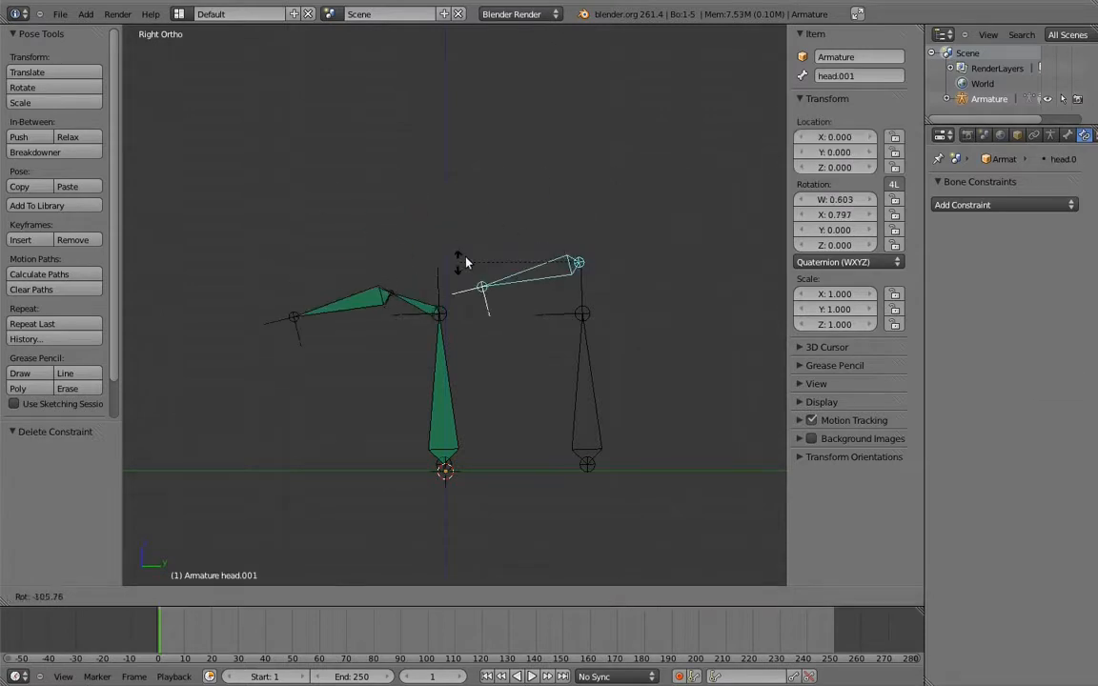
right_click(613, 171)
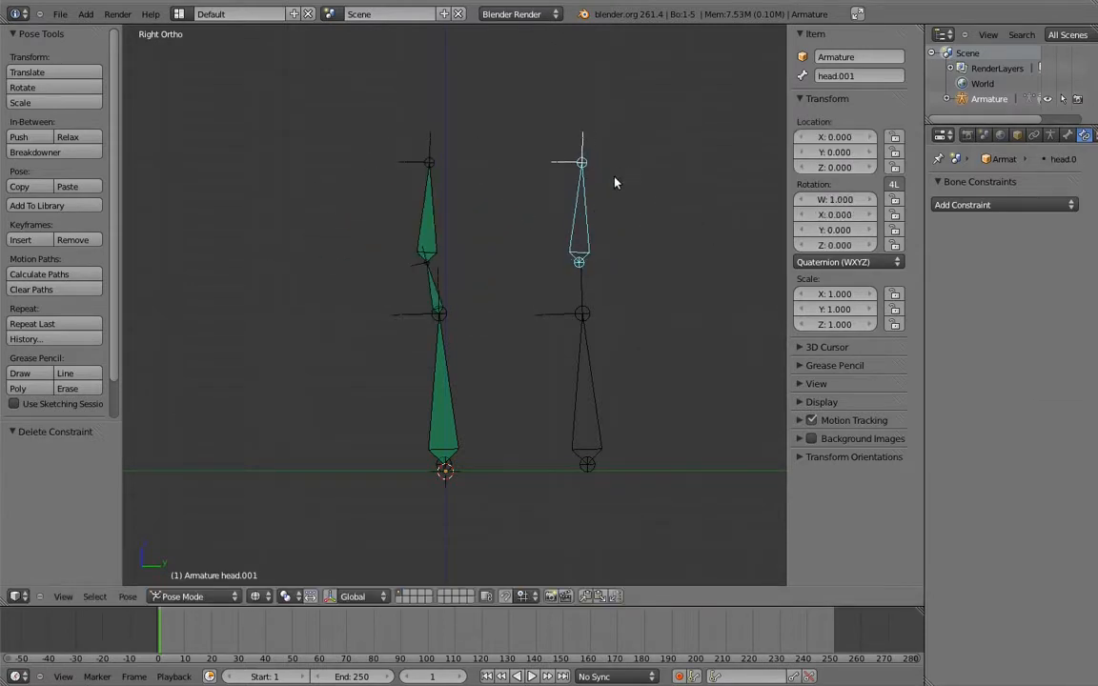
right_click(584, 324)
key("r")
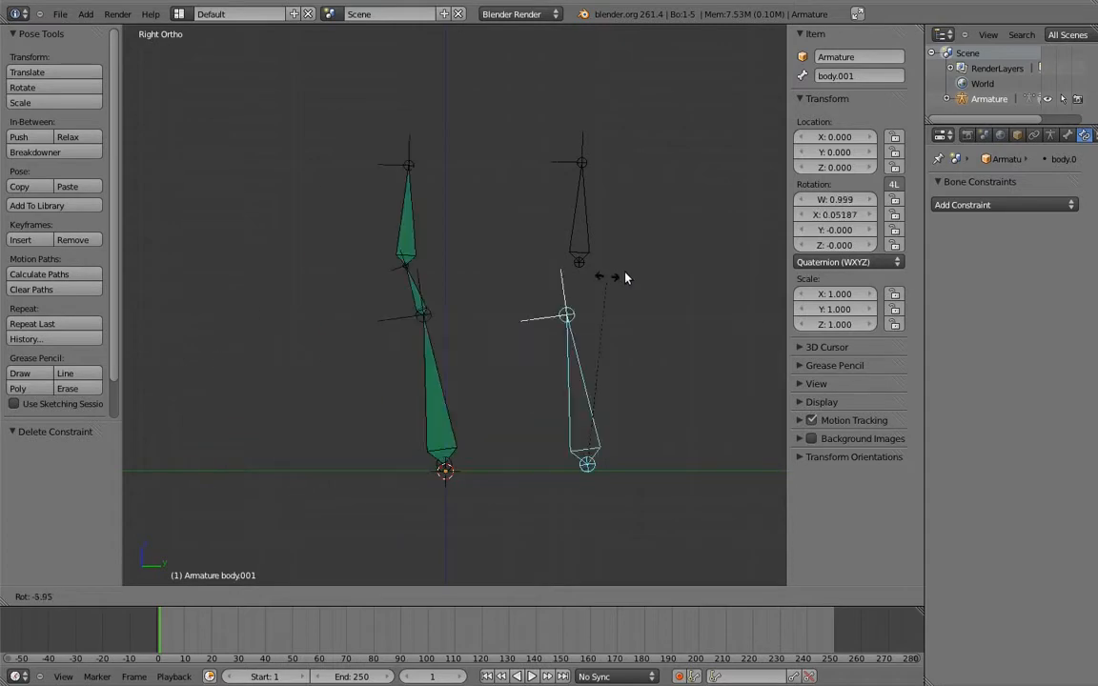
right_click(660, 313)
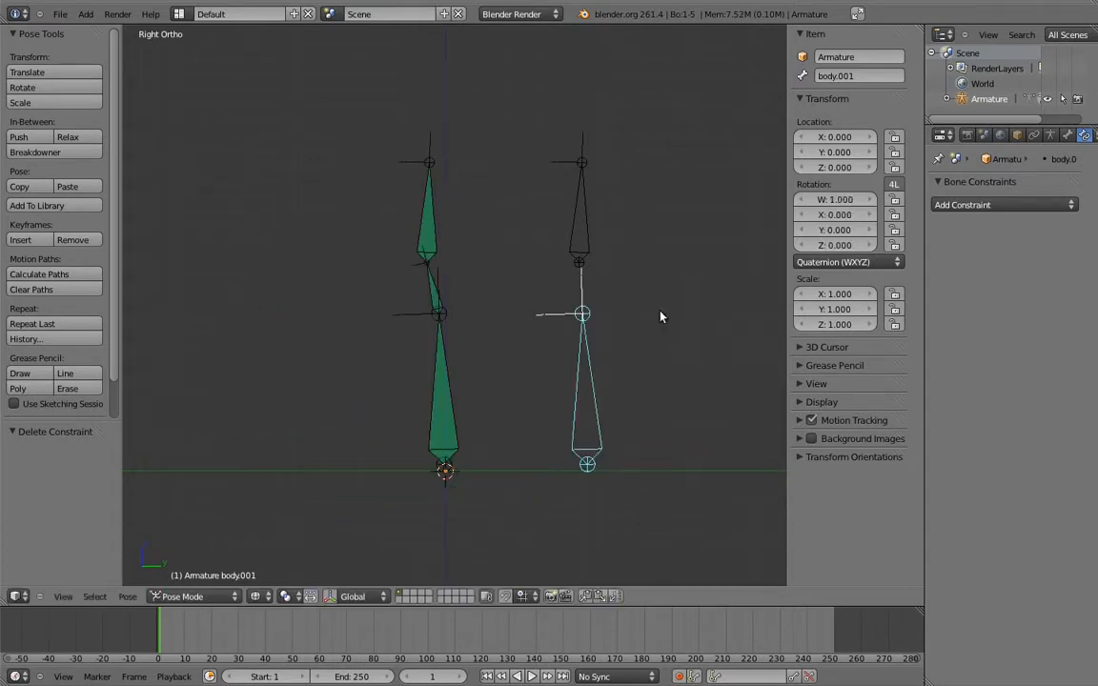
- Delete the duplicated bones head.001 and body.001 in Edit Mode
key("Tab")
right_click(577, 201, "shift")
key("x")
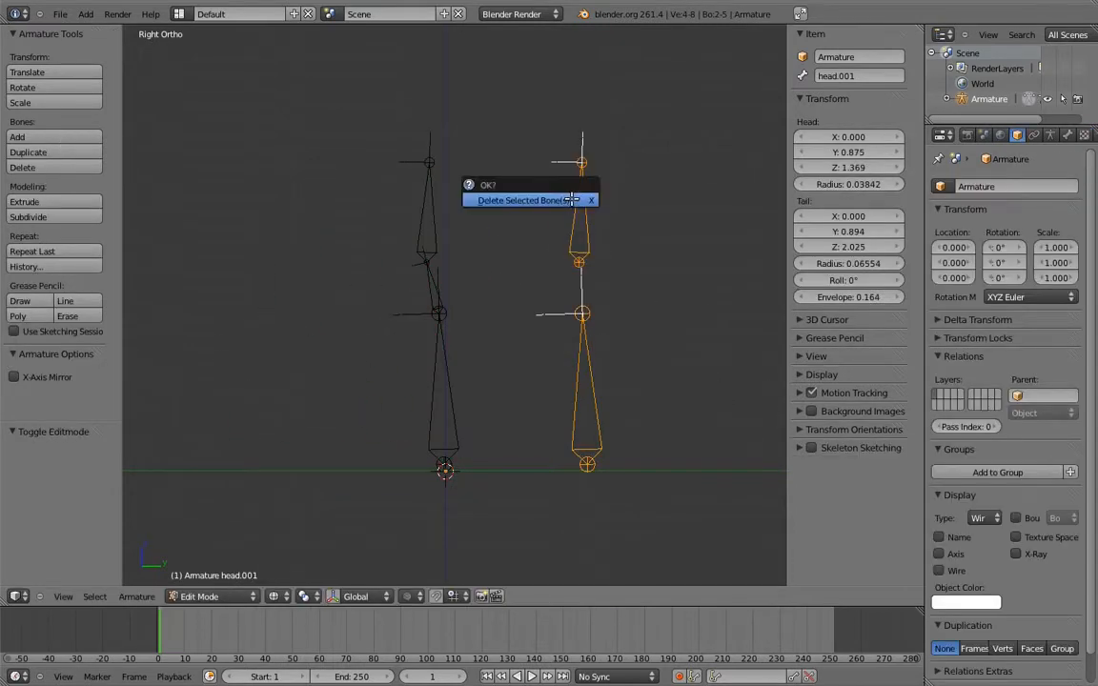
left_click(520, 196)
- Delete the Copy Rotation constraints from the head, neck and body bones in Pose Mode and deselect everything
key("ctrl+Tab")
right_click(434, 216)
left_click(1083, 134)
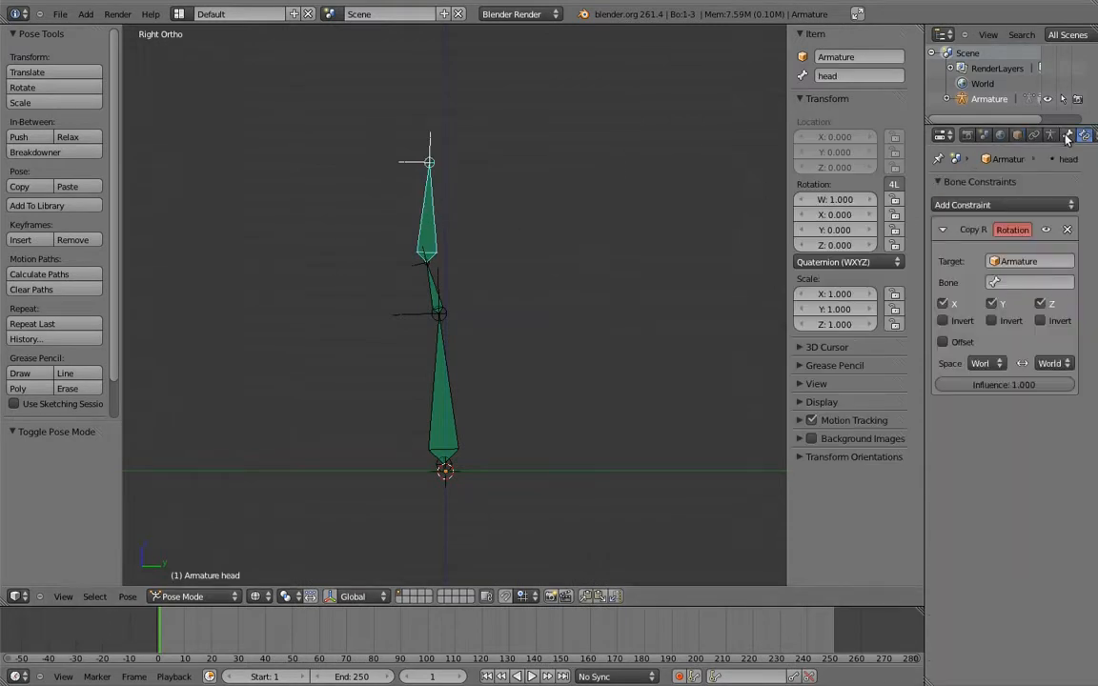
left_click(1068, 229)
right_click(431, 282)
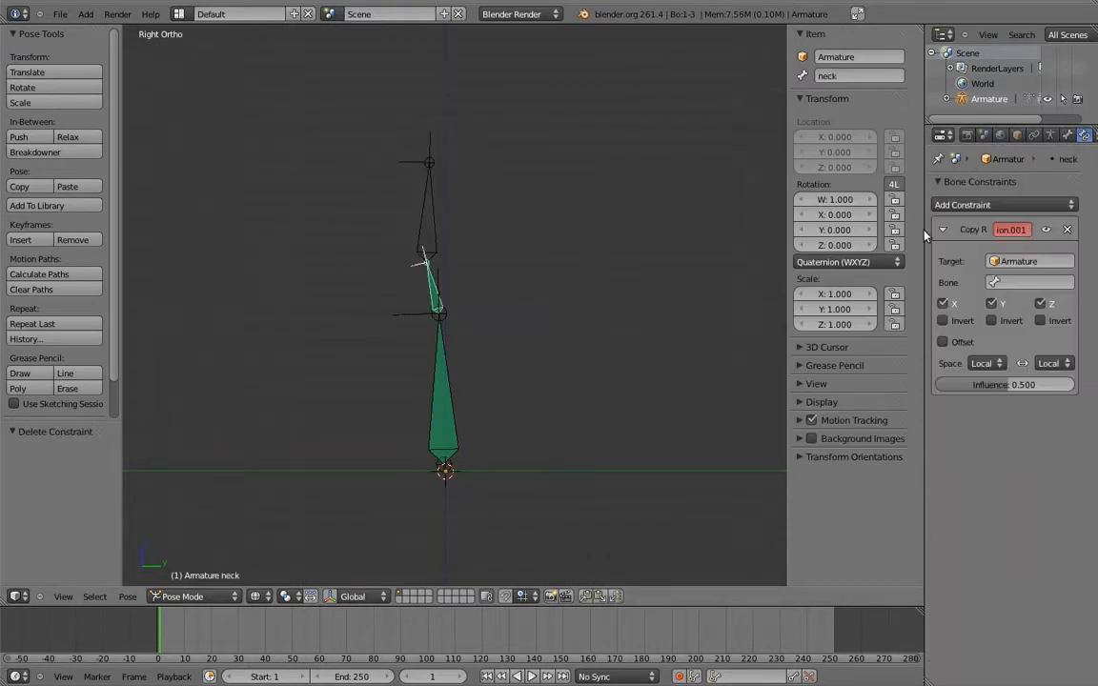
left_click(1068, 229)
right_click(476, 402)
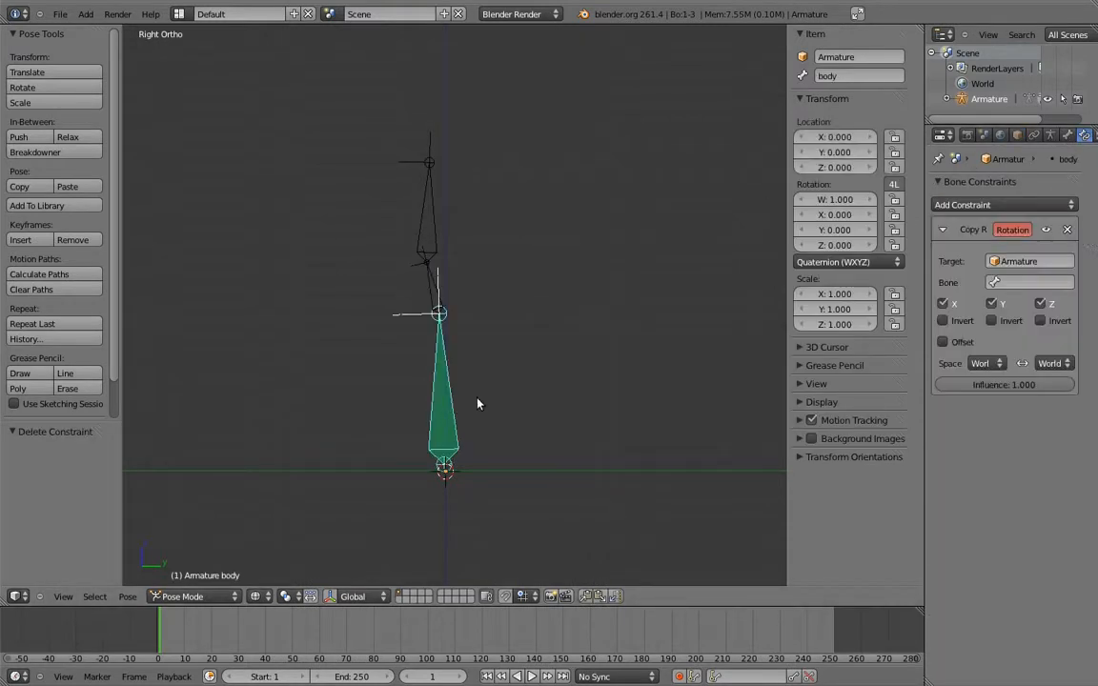
left_click(1067, 229)
key("a")
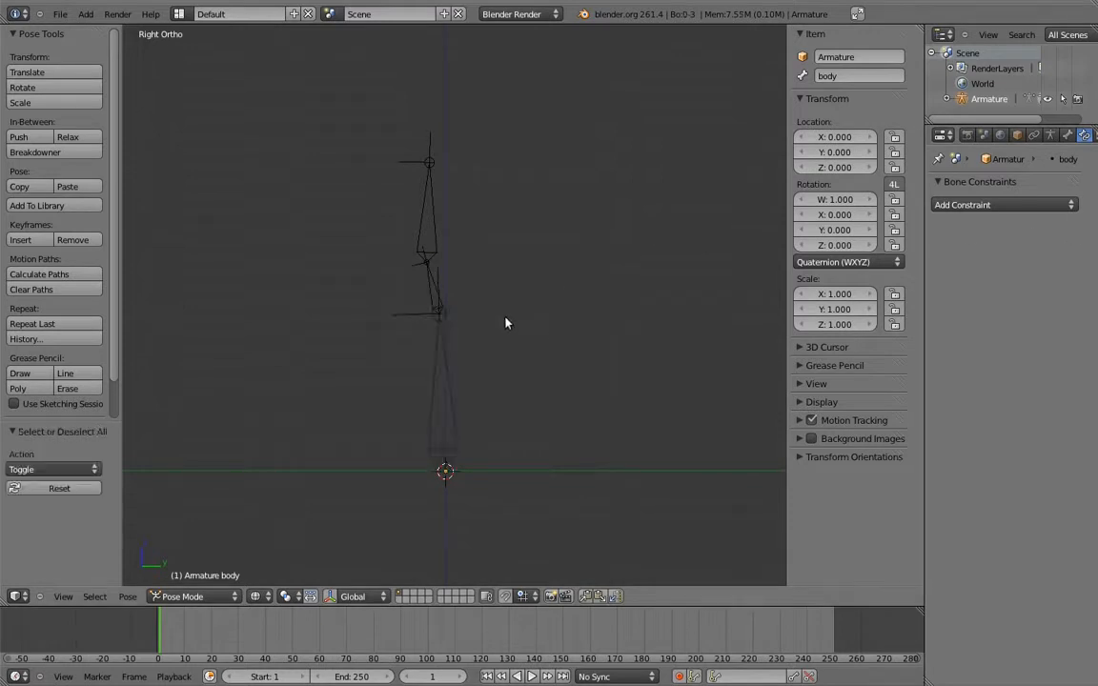
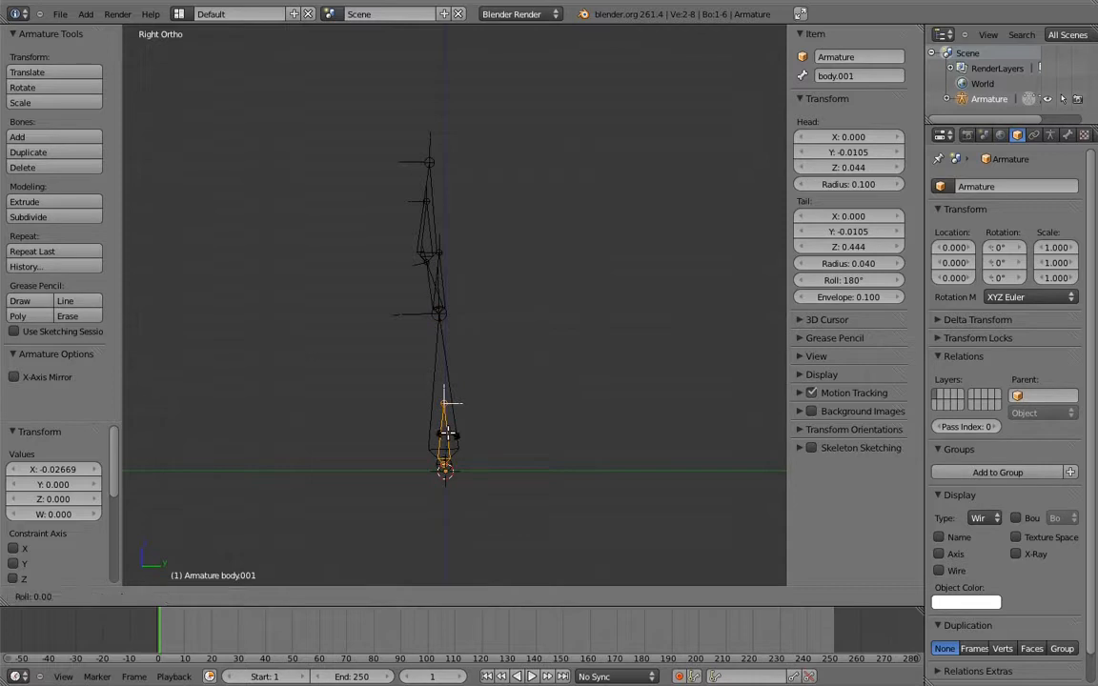
- Set the roll of body.001 to 0° and inspect the rolls of the body, neck and head bones
key("Return")
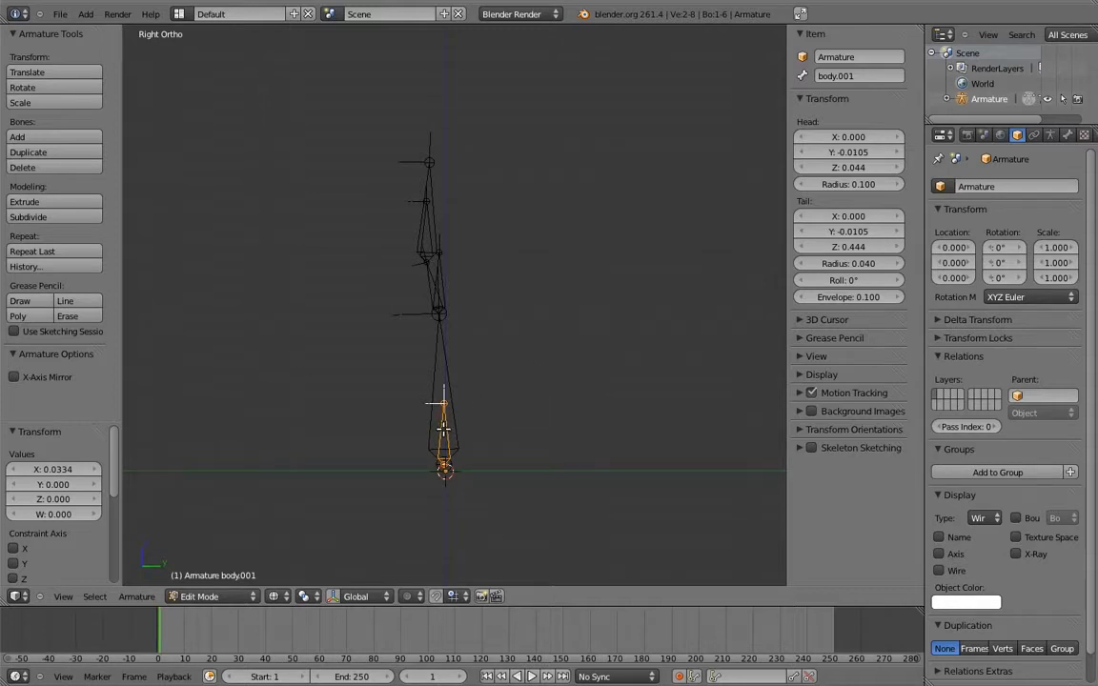
right_click(448, 360)
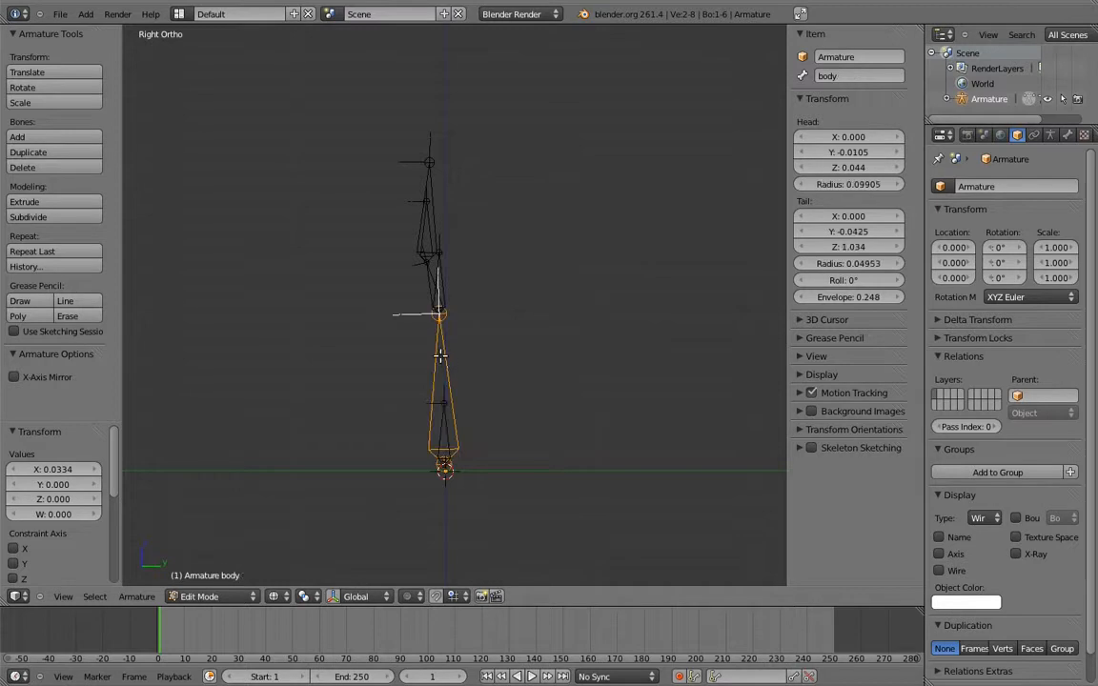
right_click(438, 278)
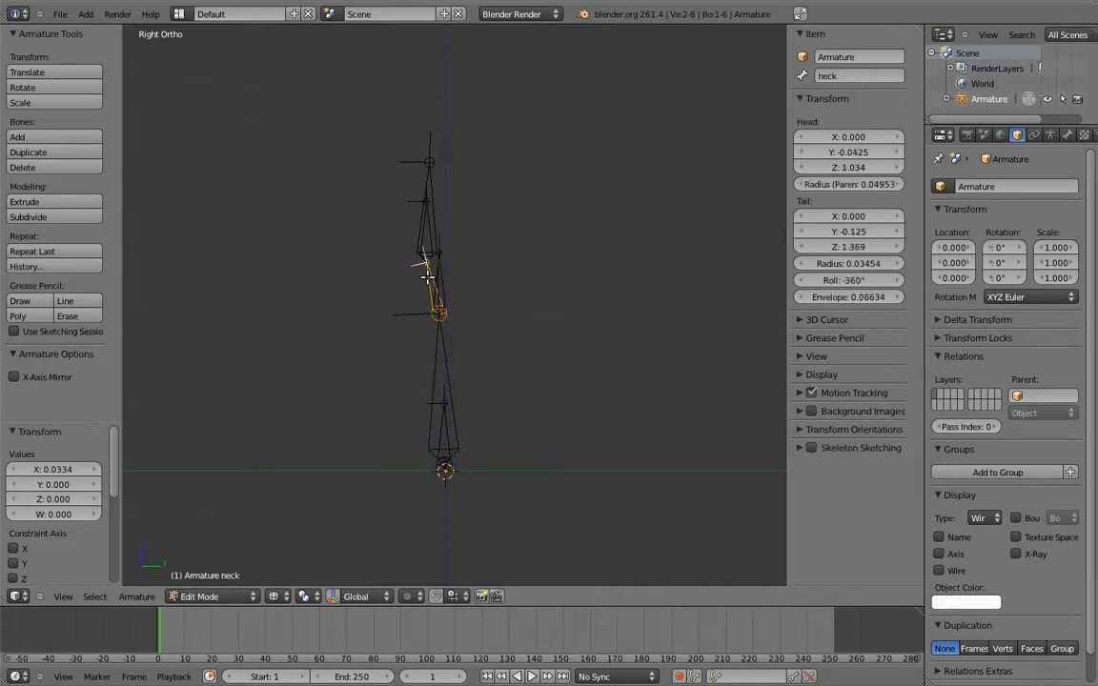
right_click(425, 233)
right_click(434, 202)
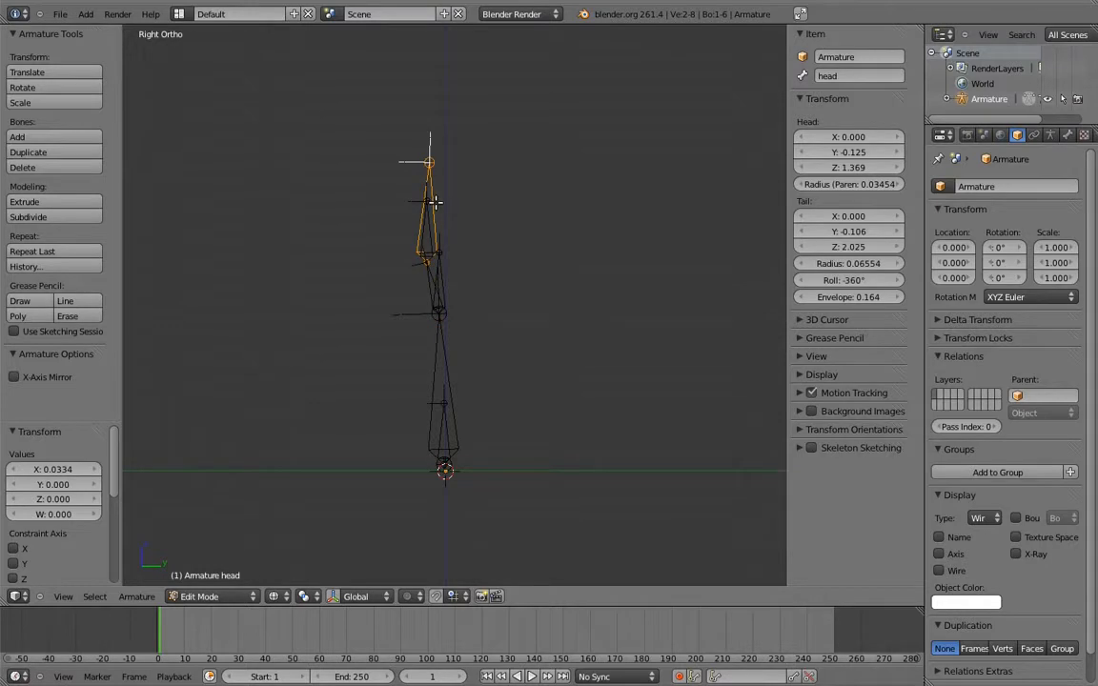
- Parent the body bone to body.001 with Keep Offset
right_click(441, 348)
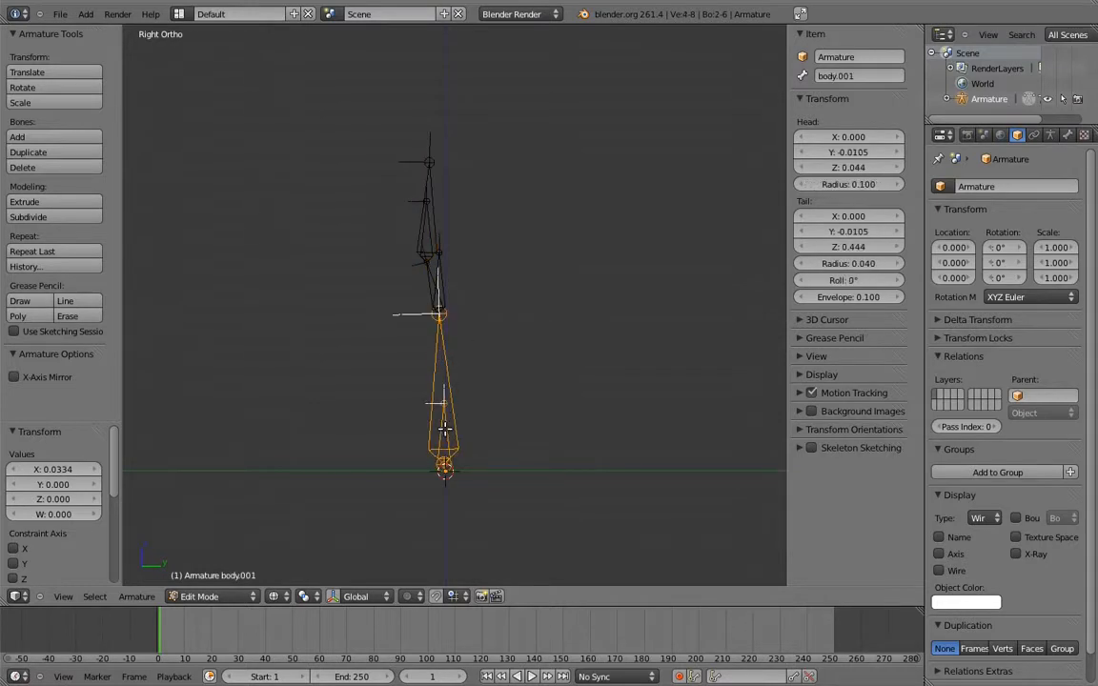
key("ctrl+p")
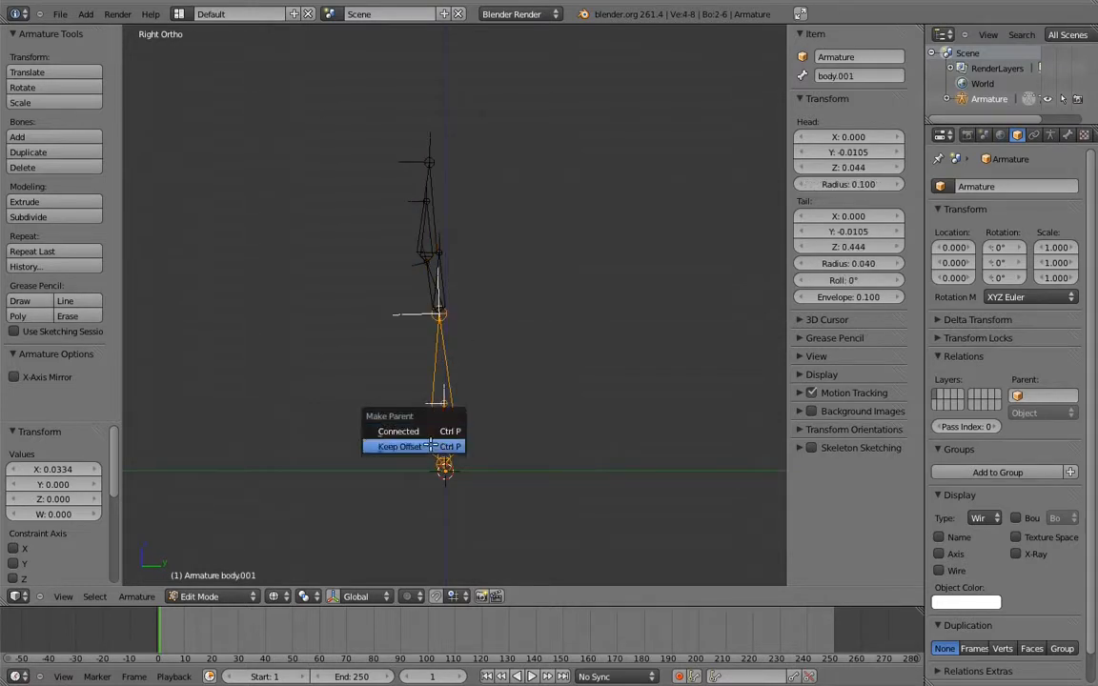
left_click(430, 447)
right_click(404, 269)
right_click(448, 355, "shift")
key("ctrl+p")
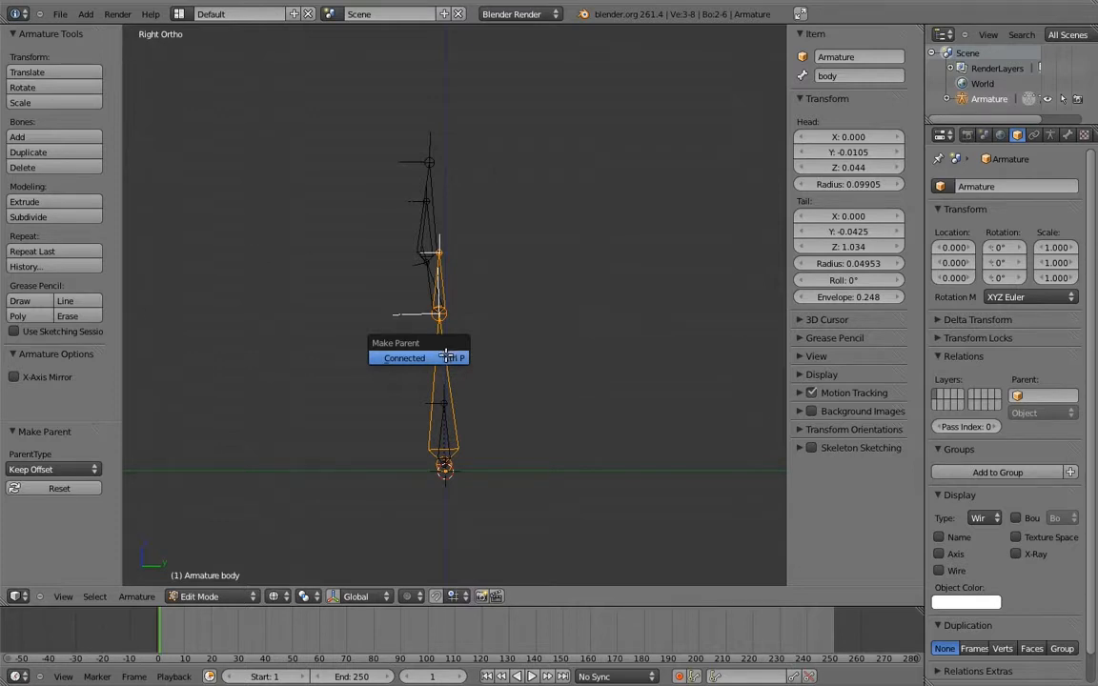
key("Escape")
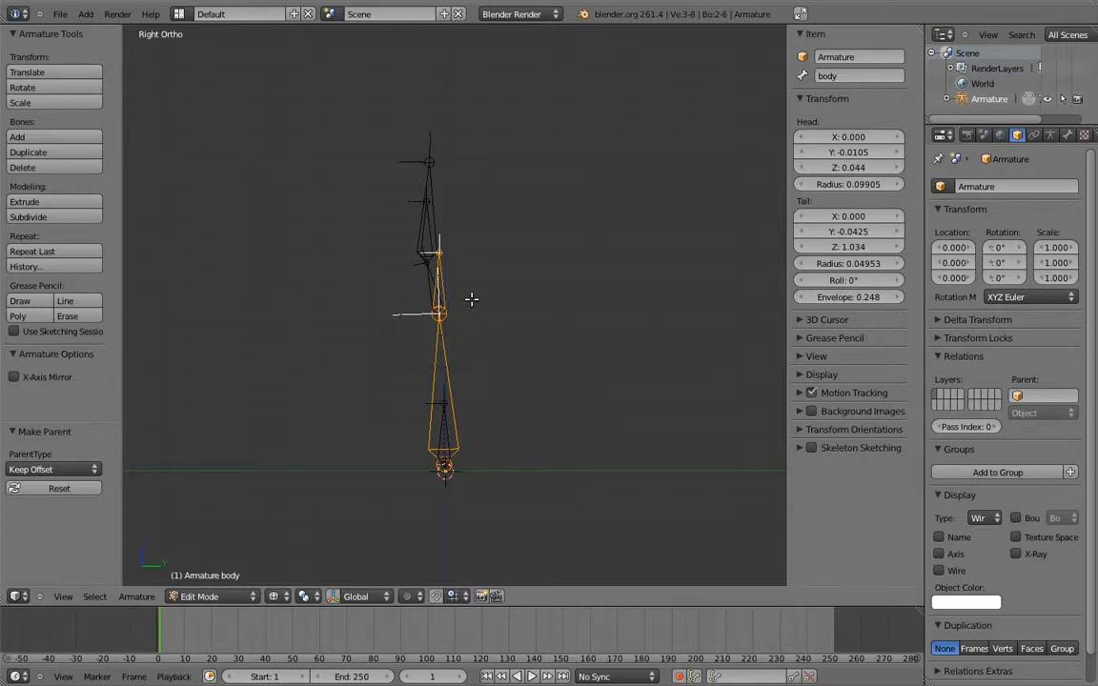
- Parent the neck bone to body.002 with Keep Offset
right_click(441, 284)
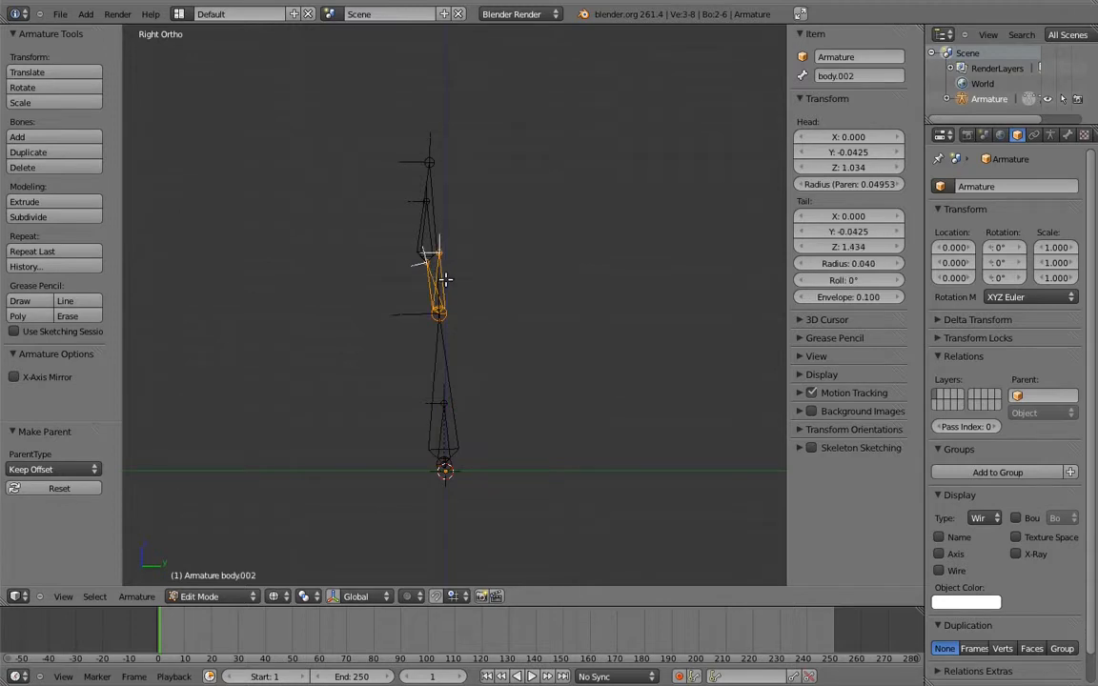
key("ctrl+p")
left_click(398, 282)
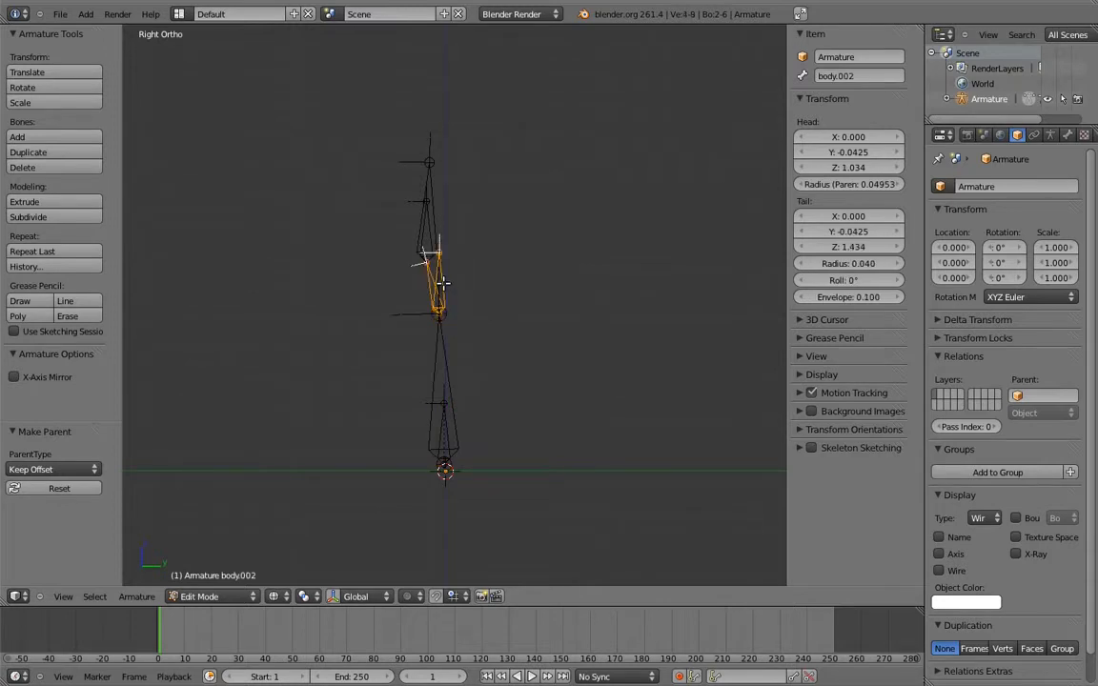
right_click(428, 235, "shift")
key("ctrl+p")
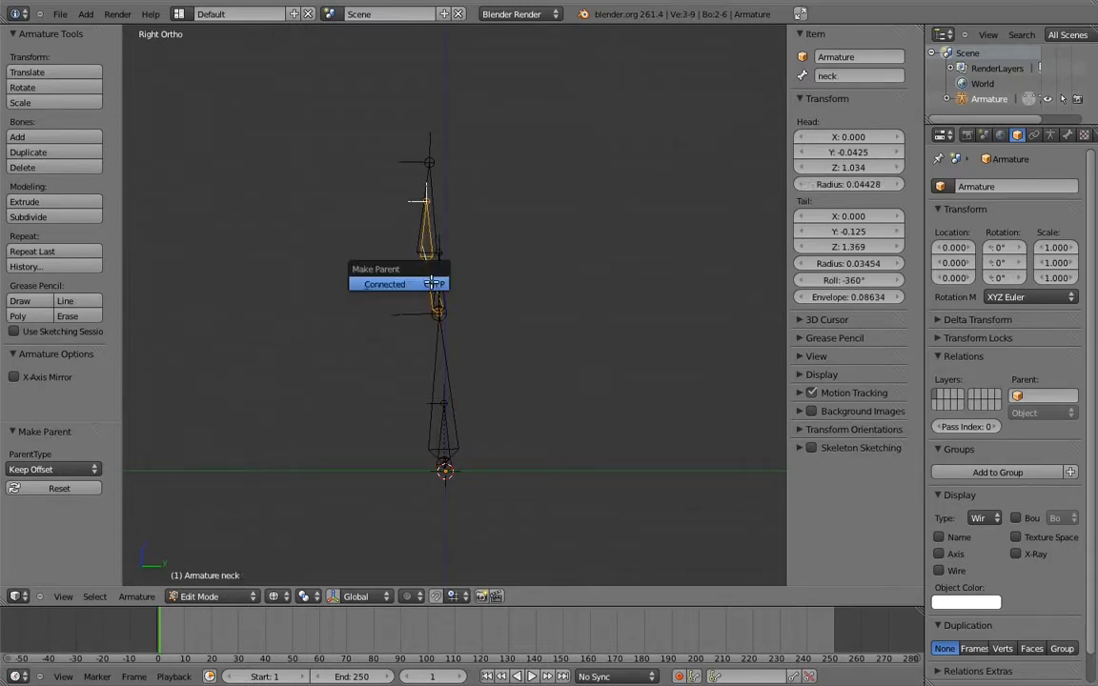
- Parent the head bone to neck.001 with Keep Offset
right_click(433, 191)
right_click(430, 223, "shift")
key("ctrl+p")
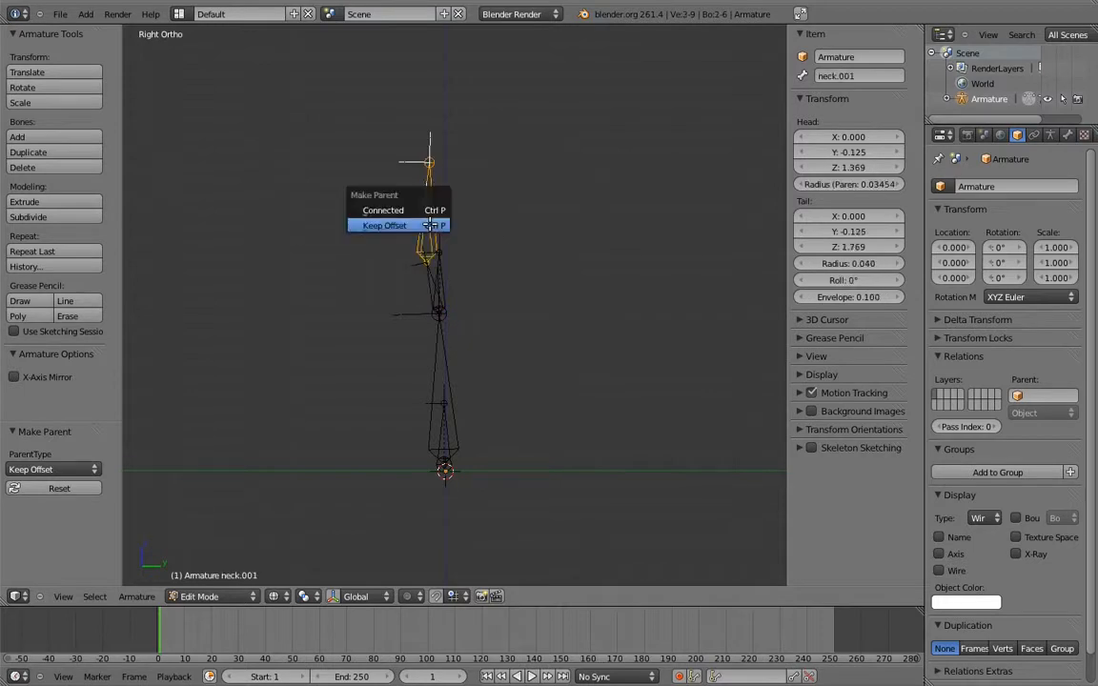
left_click(432, 225)
- Test-rotate body.001 and the body bone in Pose Mode to check the new parent hierarchy
key("ctrl+Tab")
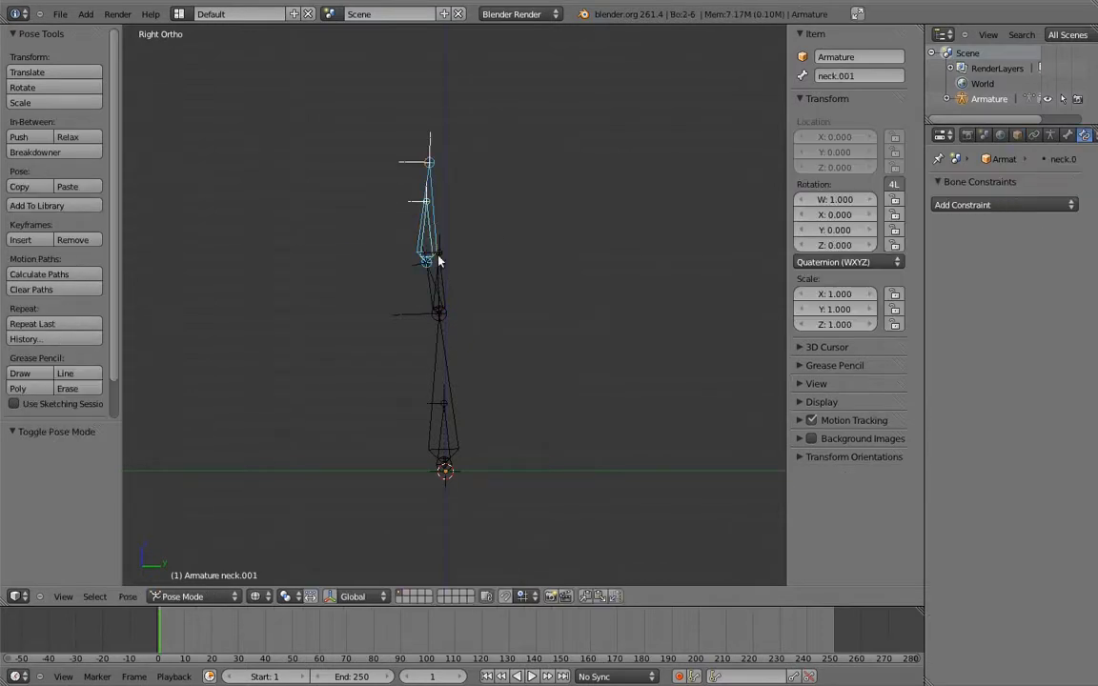
right_click(444, 441)
key("r")
left_click(467, 371)
key("r")
left_click(539, 350)
- Test-rotate the neck, head and their helper bones body.002 and neck.001 to check which bones follow
right_click(561, 327)
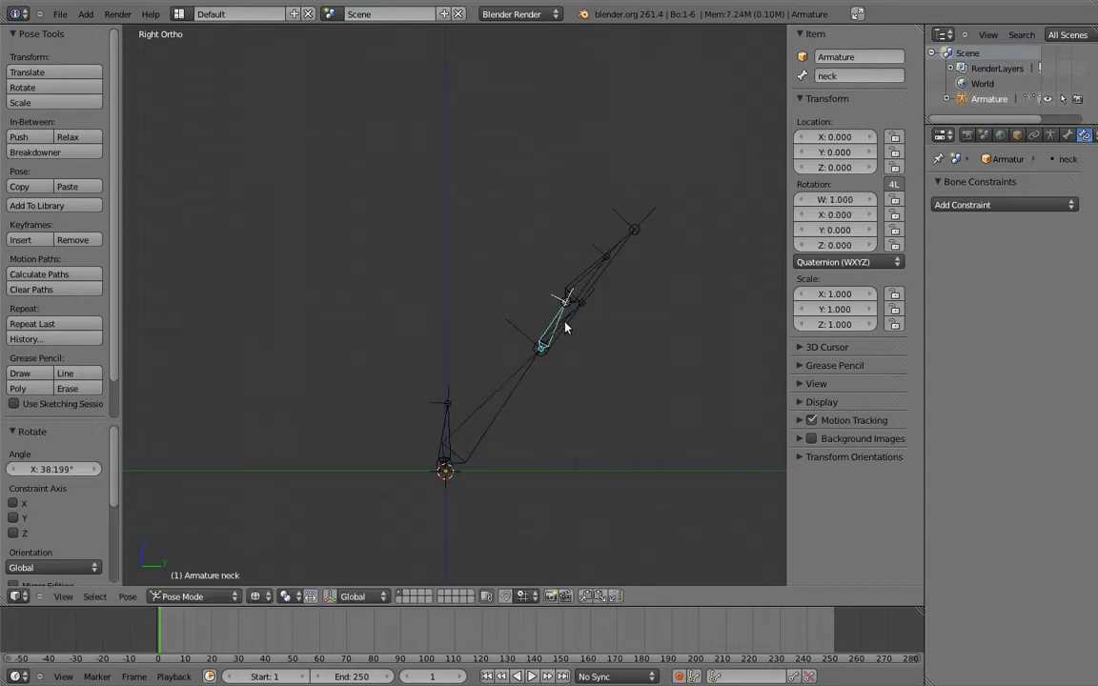
key("r")
left_click(484, 269)
key("r")
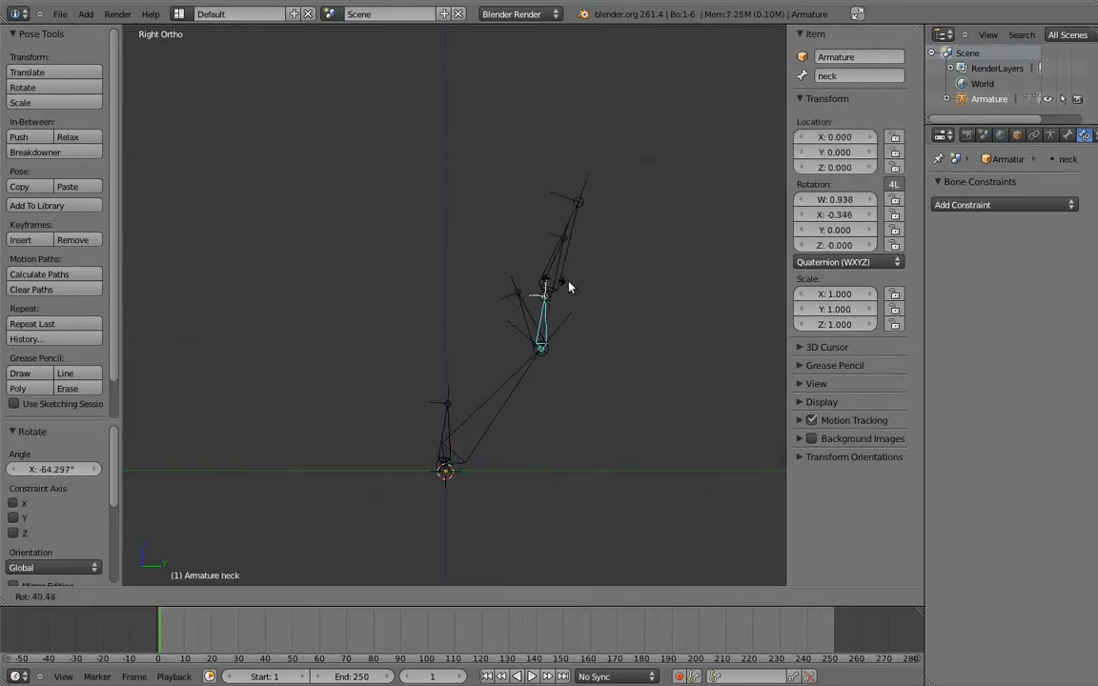
left_click(560, 278)
right_click(591, 233)
key("r")
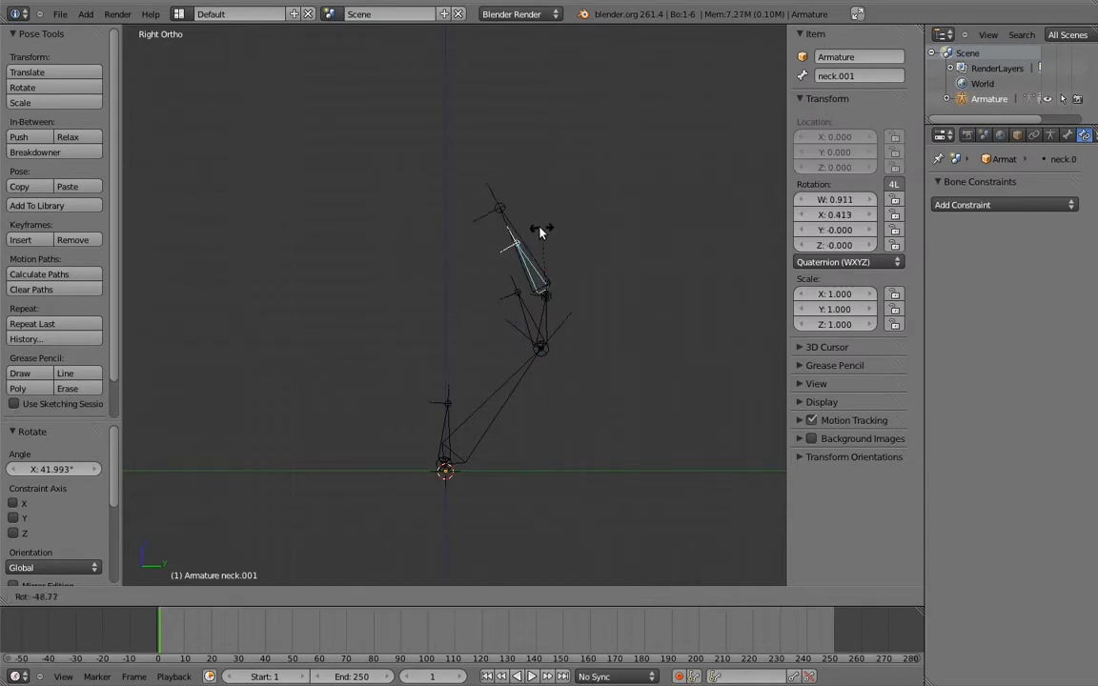
left_click(582, 237)
- Clear the rotation of all bones to return the armature to its rest pose
right_click(454, 410)
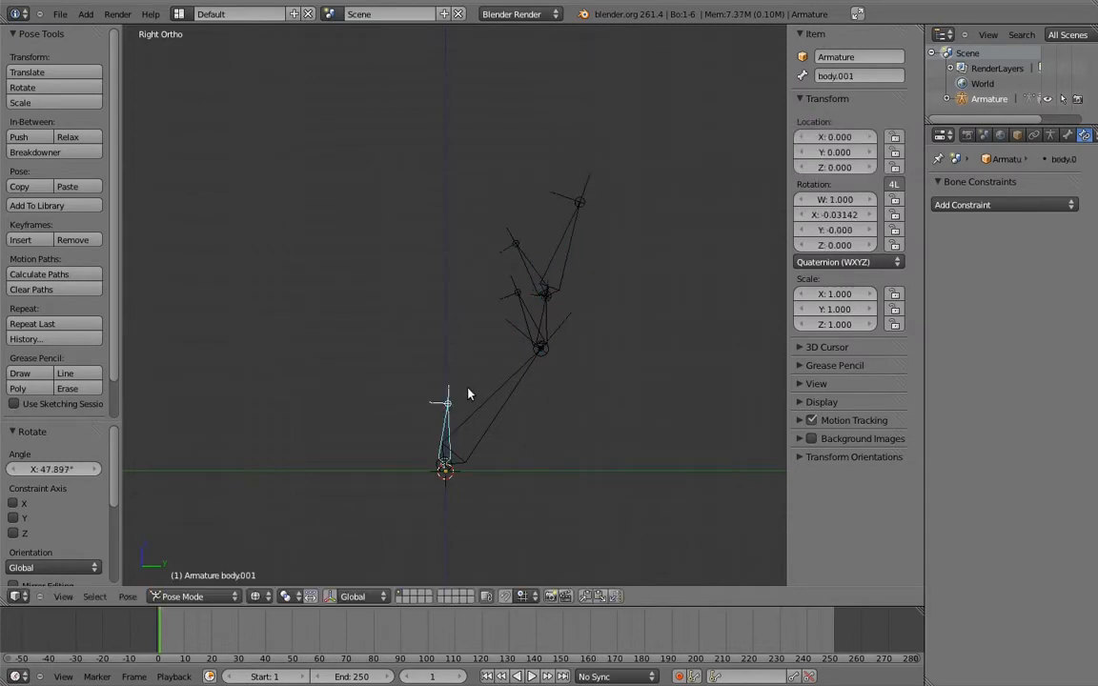
right_click(519, 307)
right_click(498, 249)
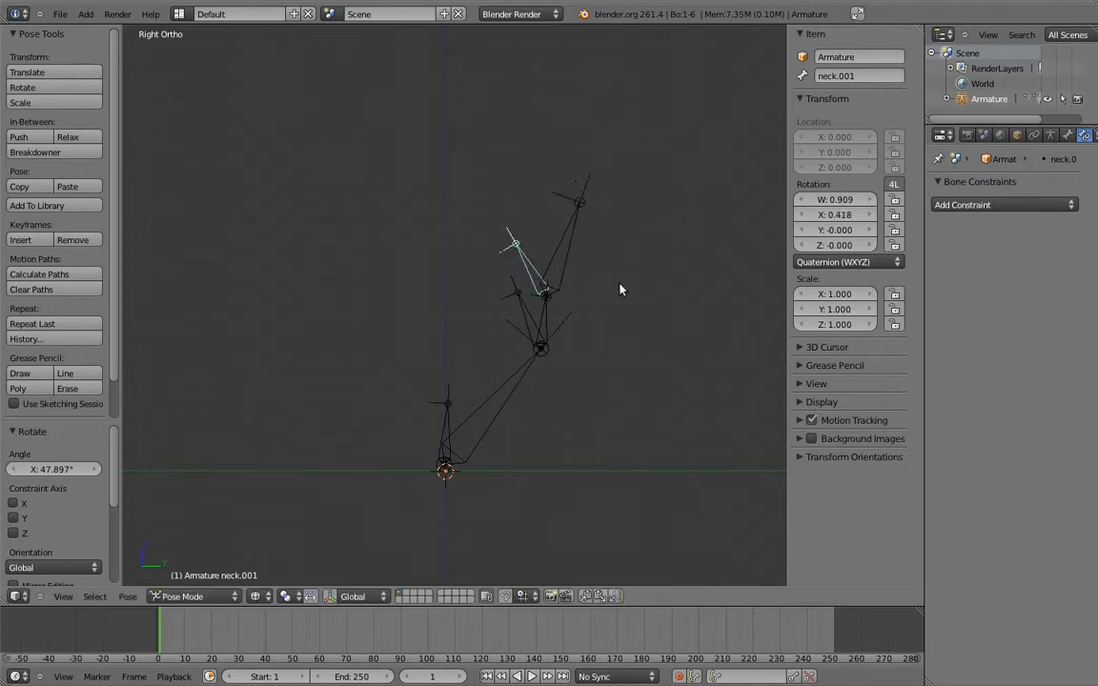
key("a")
key("a")
key("alt+r")
key("a")
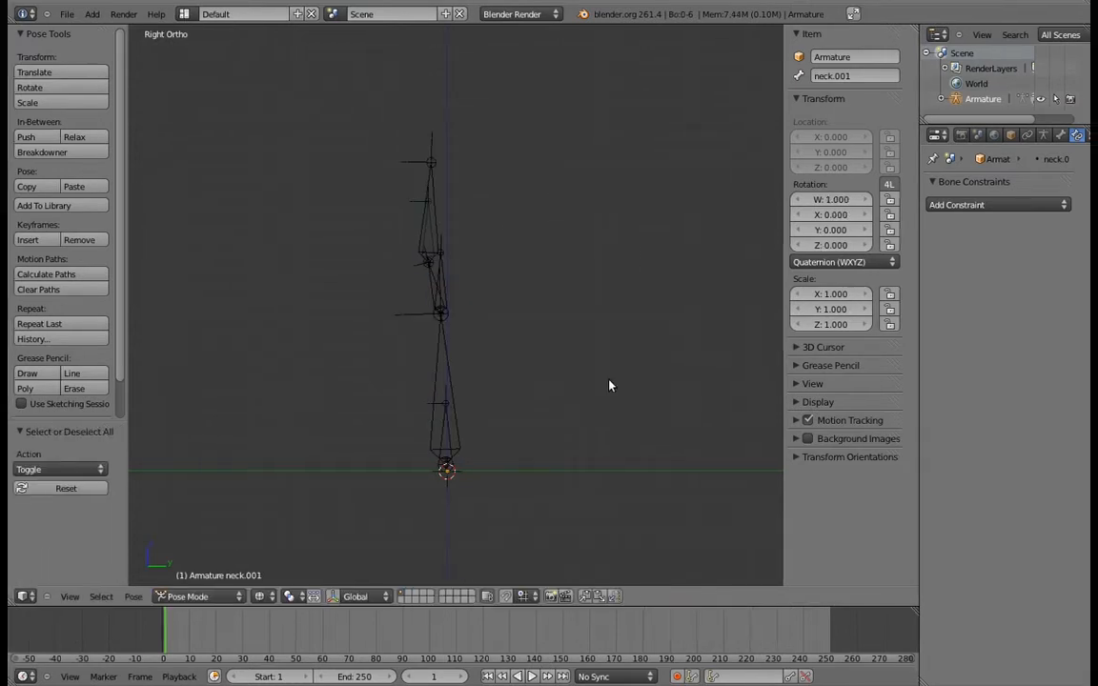
- Duplicate body.001 along Y beside the rig, and duplicate that copy upward along Z to make two control bones
right_click(448, 430)
key("Tab")
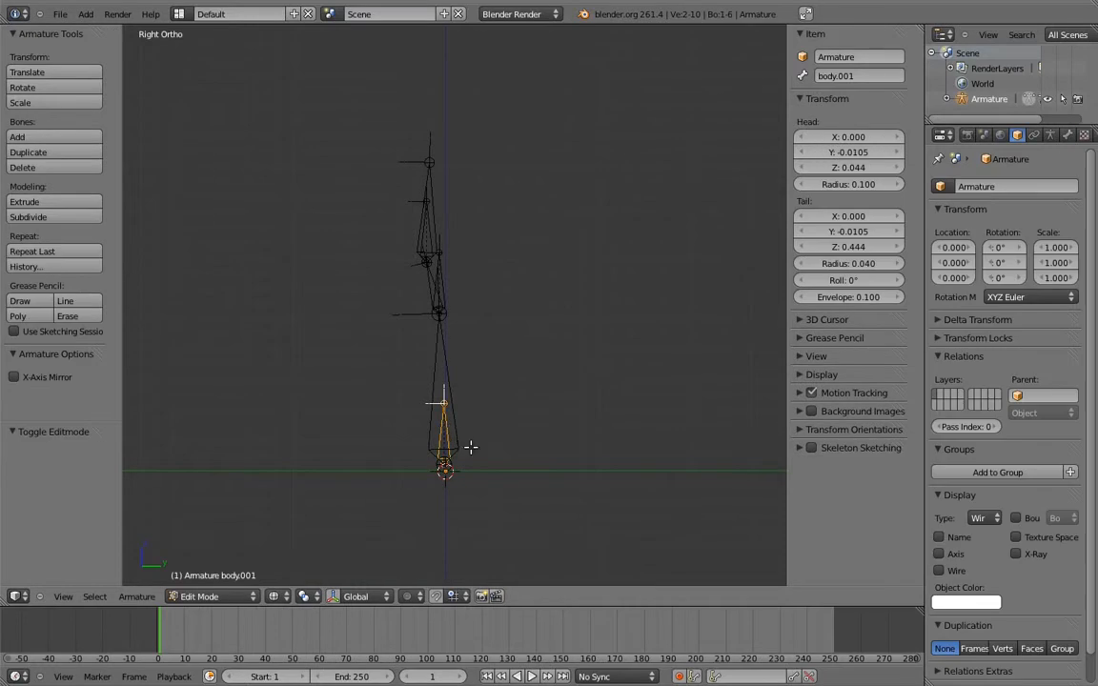
key("shift+d")
key("y")
left_click(628, 457)
key("shift+d")
key("z")
left_click(651, 315)
- Add a Copy Rotation constraint to body.001 in Pose Mode, targeting the lower control bone body.003
key("ctrl+Tab")
right_click(594, 410)
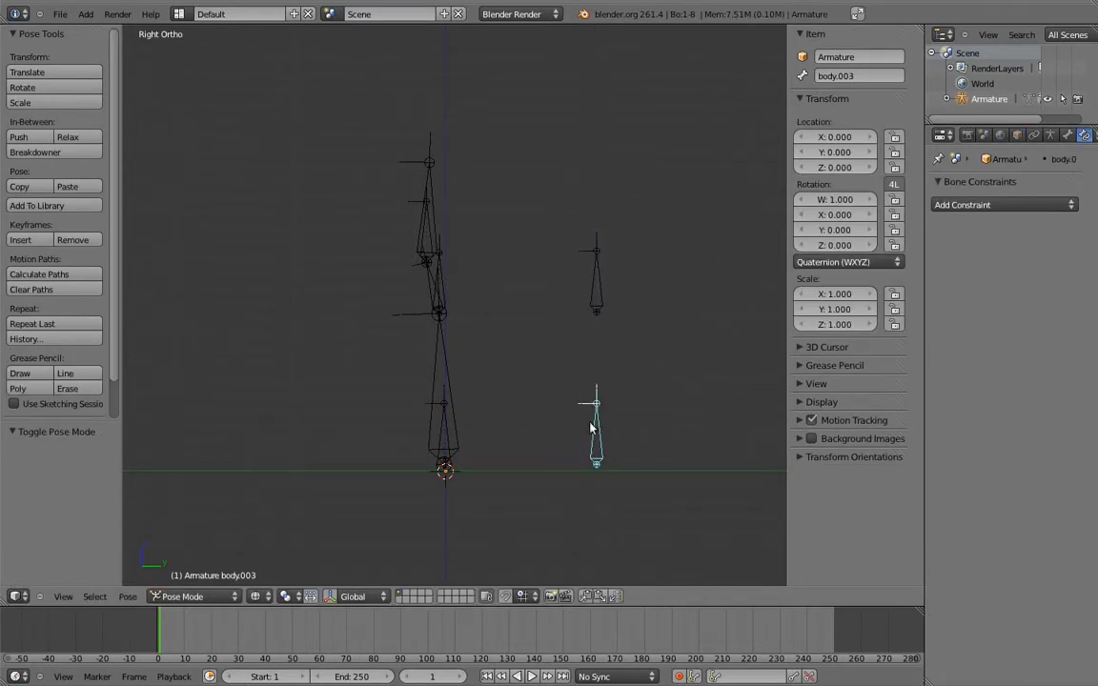
right_click(445, 425, "shift")
key("ctrl+shift+c")
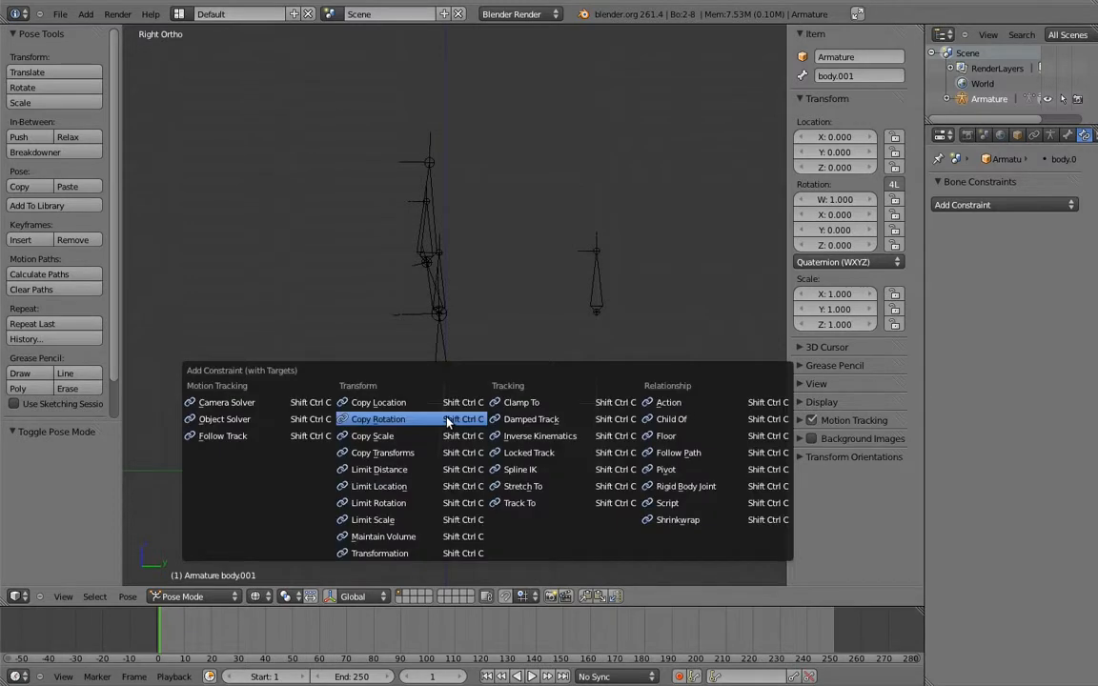
left_click(445, 423)
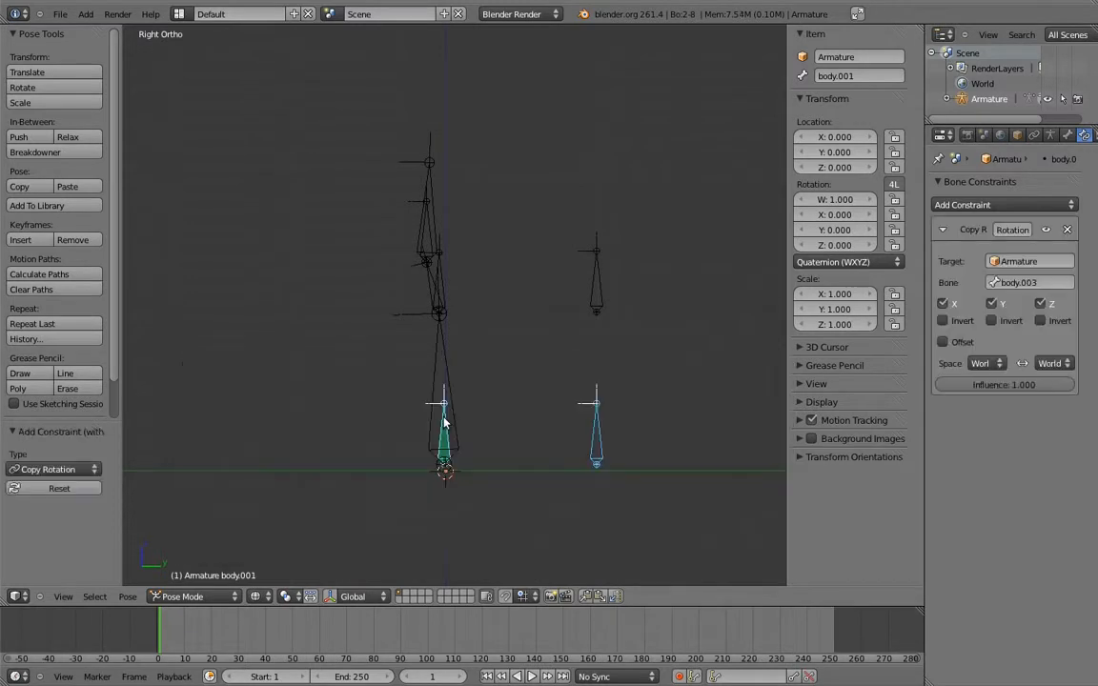
- Add two Copy Rotation constraints to body.002, one targeting body.003 and one targeting body.004
right_click(598, 429)
right_click(433, 255, "shift")
key("ctrl+shift+c")
left_click(400, 238)
right_click(598, 255)
right_click(441, 271, "shift")
key("ctrl+shift+c")
left_click(443, 272)
- Add a Copy Rotation constraint to neck.001 targeting the upper control bone body.004
right_click(429, 229)
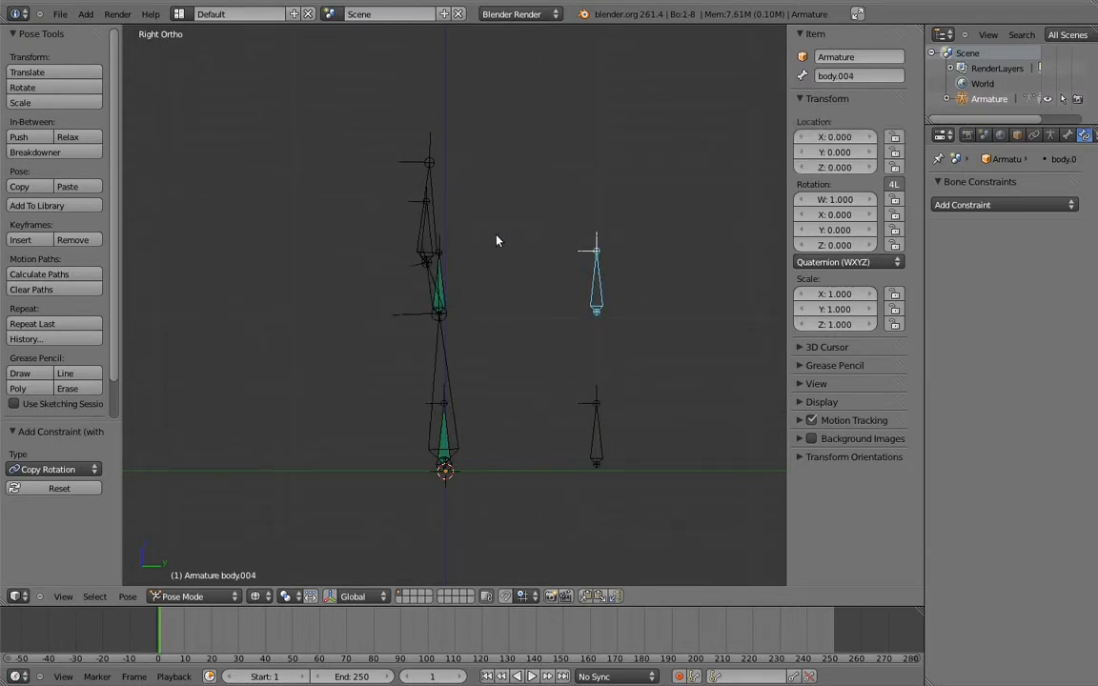
key("ctrl+shift+c")
left_click(430, 233)
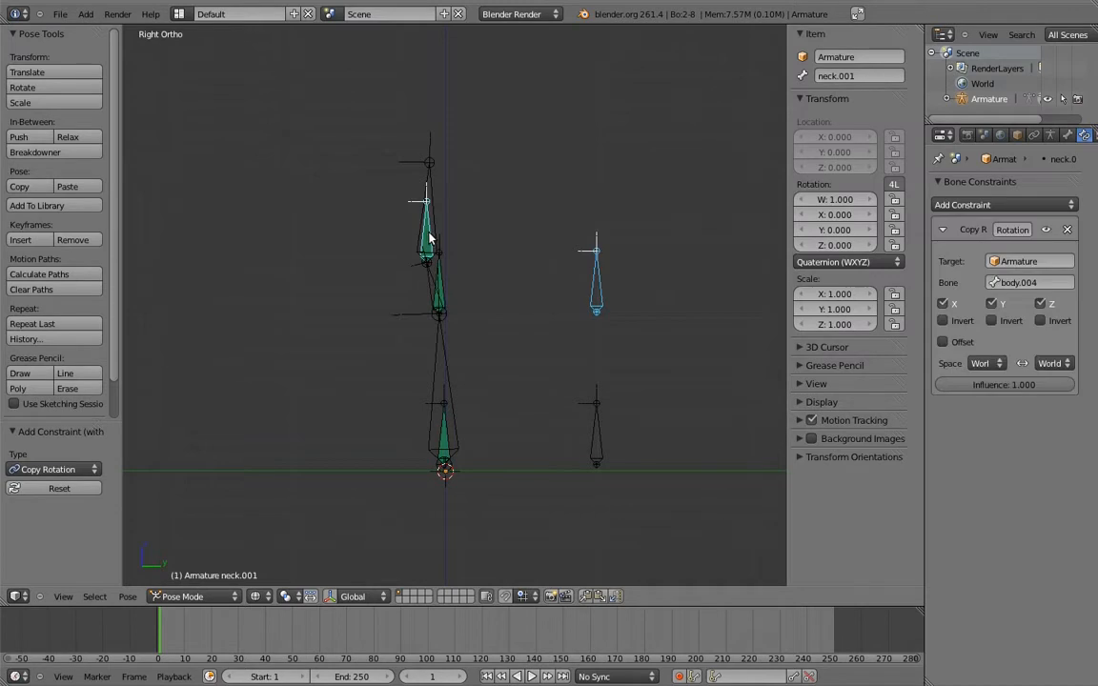
- Set the influence of body.002's Copy Rotation constraint targeting body.004 to 0.5
right_click(441, 276)
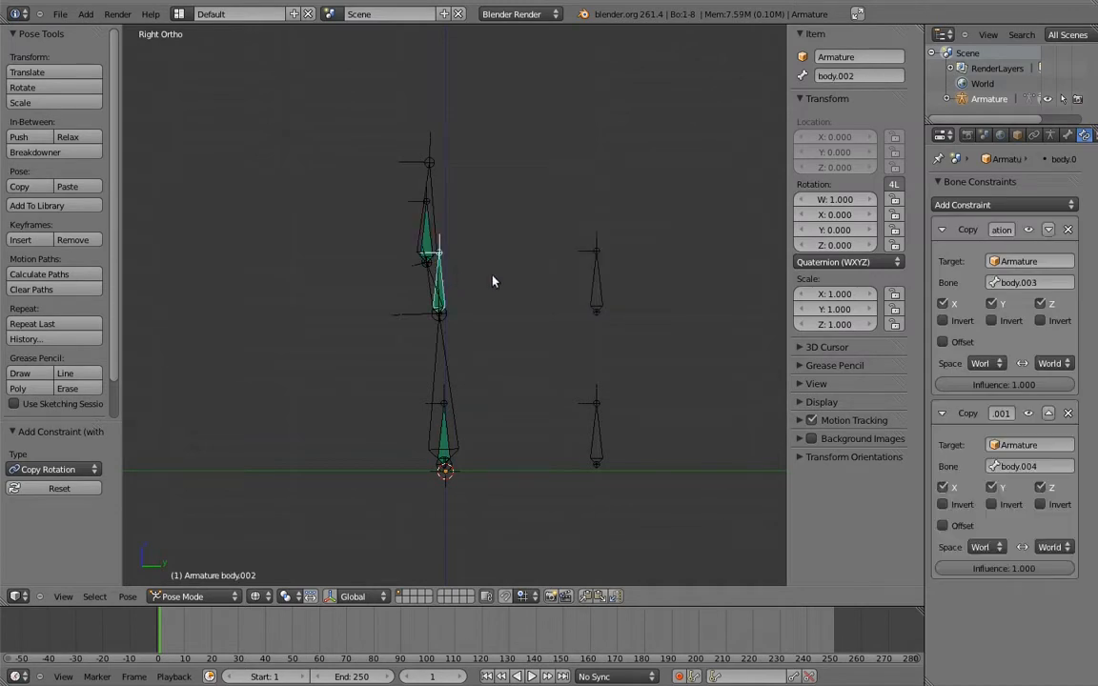
left_click(1017, 569)
key("BackSpace")
type("0.5")
key("Return")
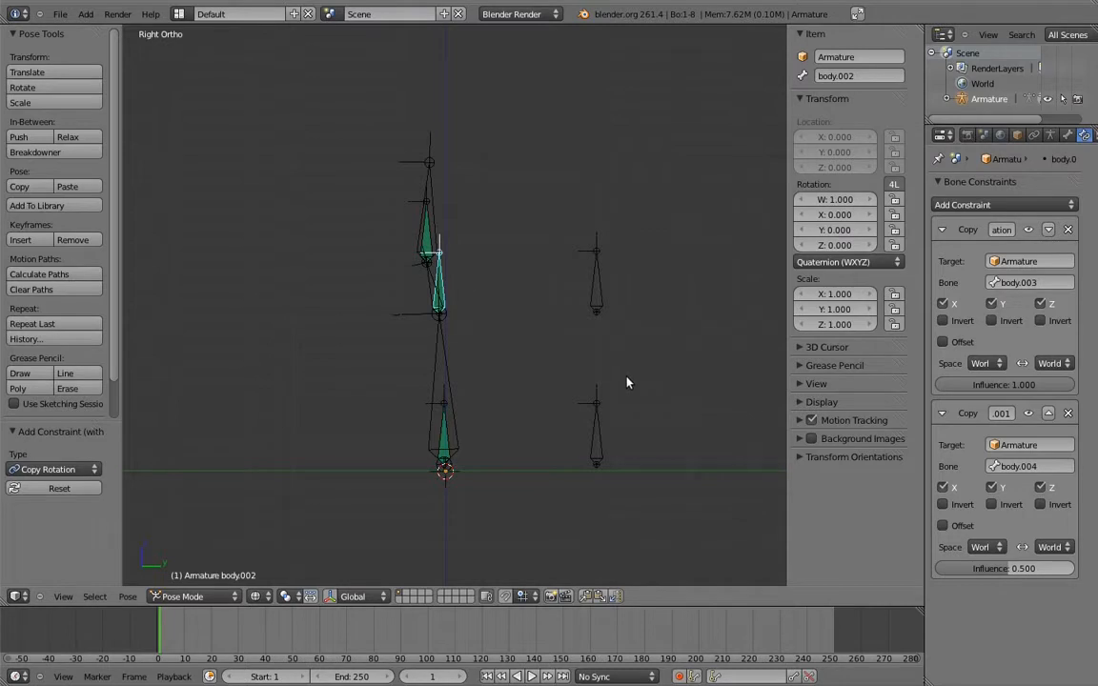
- Test-rotate the control bones body.003 and body.004 to check how the body, neck and head follow
right_click(593, 410)
key("r")
left_click(493, 412)
right_click(595, 261)
key("r")
left_click(619, 387)
right_click(558, 459)
key("r")
left_click(726, 448)
right_click(639, 303)
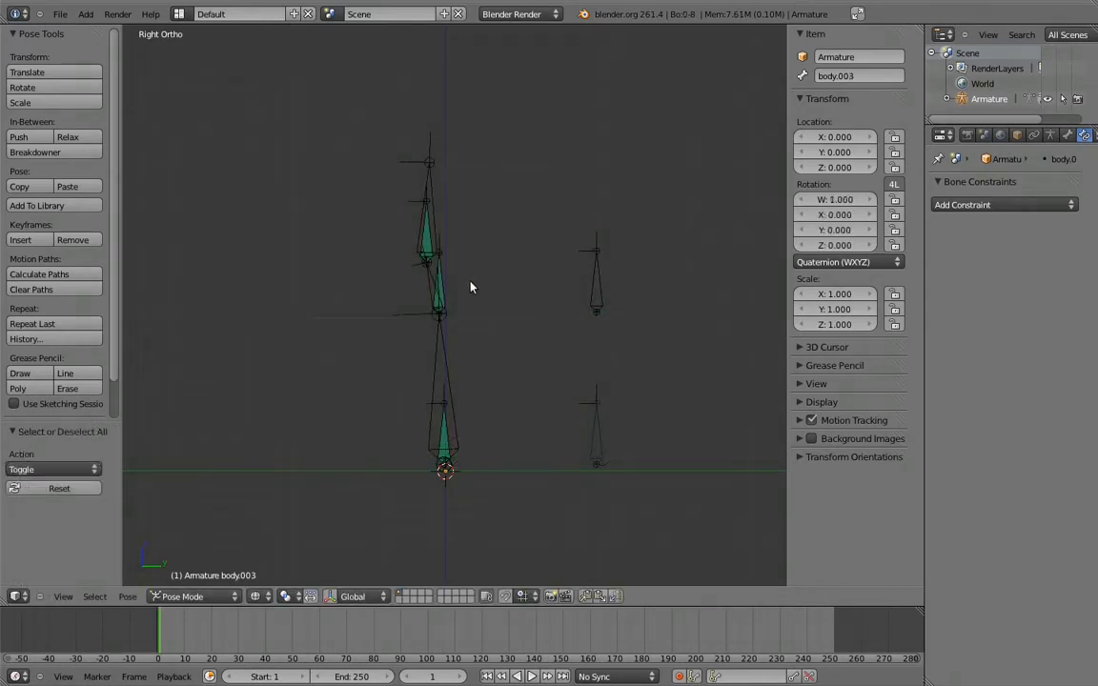
- Rotate the control bone body.004 by about -22° and the neck bone by about -18°
right_click(597, 251)
key("r")
left_click(570, 247)
right_click(424, 286)
key("r")
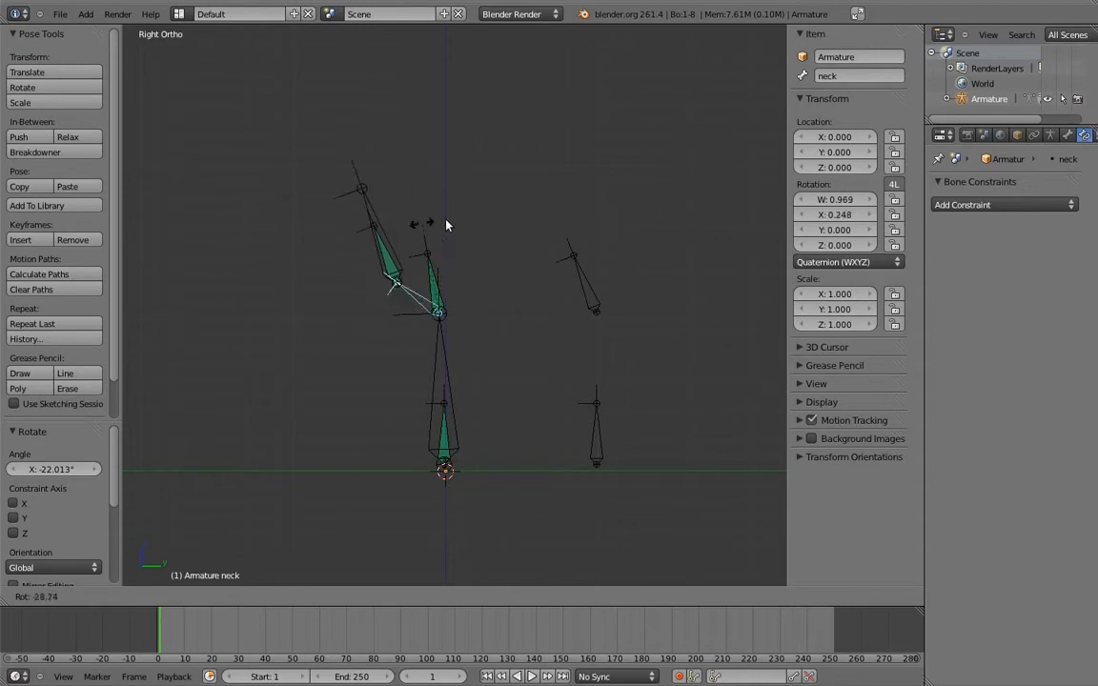
left_click(434, 222)
left_click(431, 221)
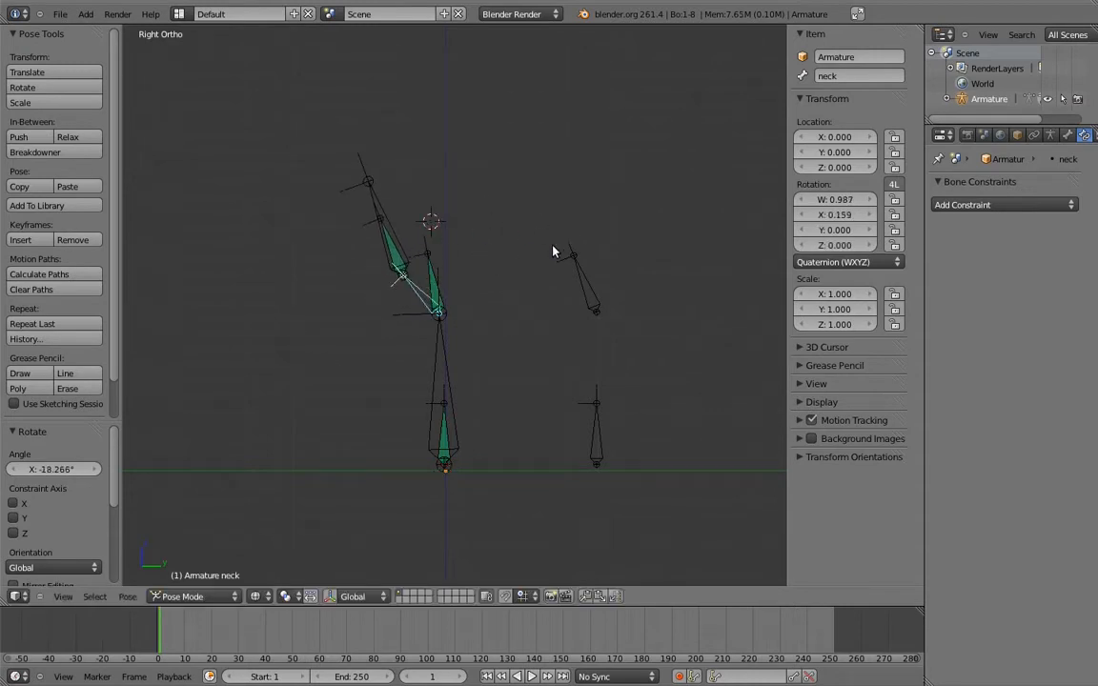
- Clear the rotation of all bones in the armature
key("a")
key("a")
key("alt+r")
key("a")
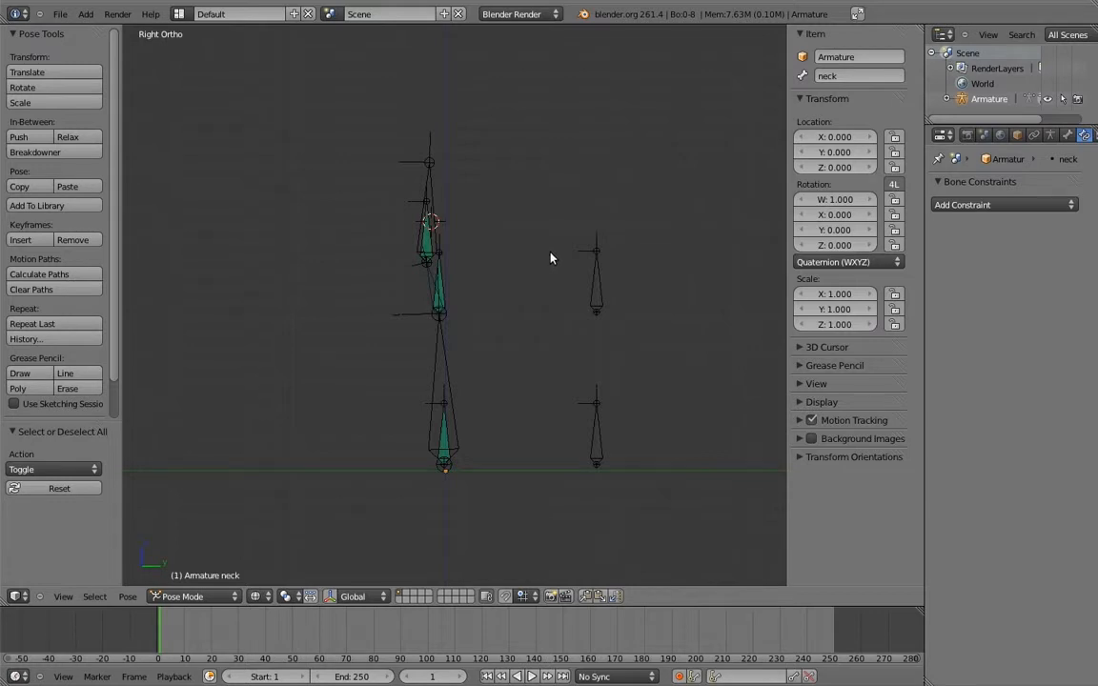
- Delete the helper bone body.001 at the base of the body bone
key("Tab")
right_click(442, 424)
key("x")
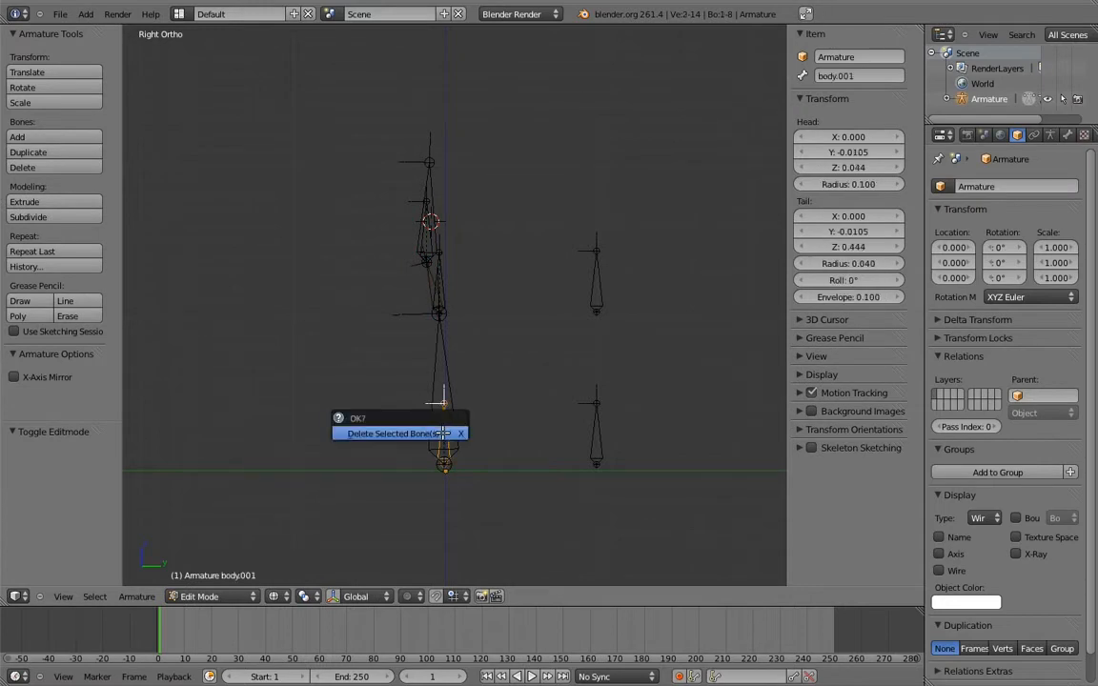
left_click(443, 434)
- Remove the Copy Rotation constraint targeting body.003 from the helper bone body.002
key("Tab")
right_click(444, 276)
left_click(1084, 134)
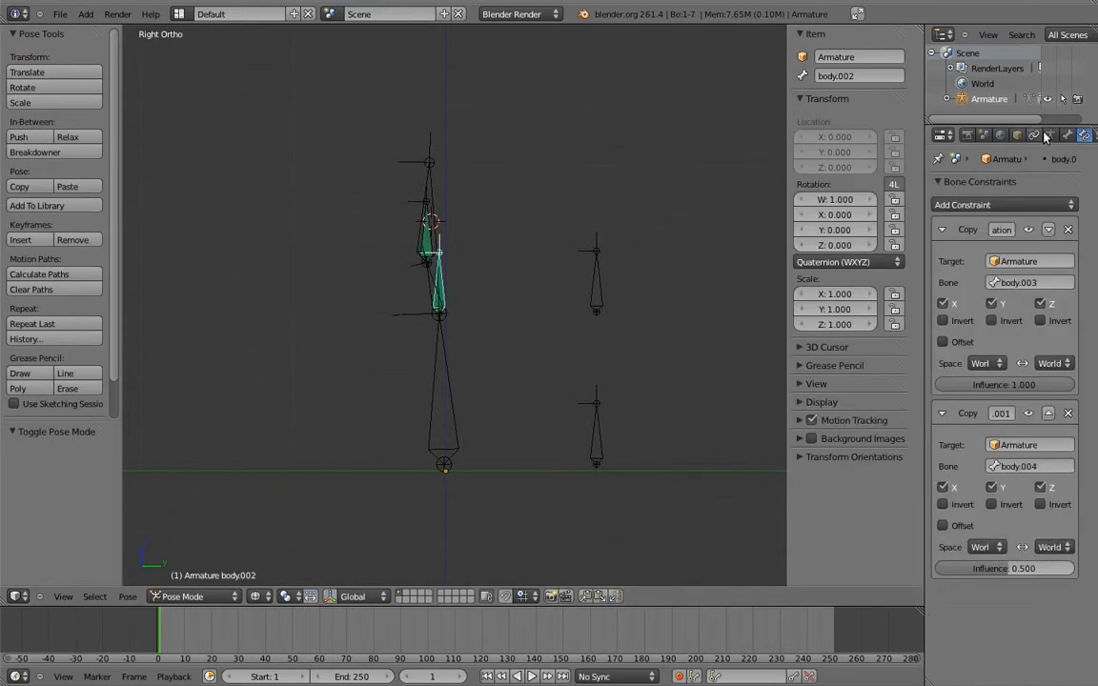
left_click(1068, 231)
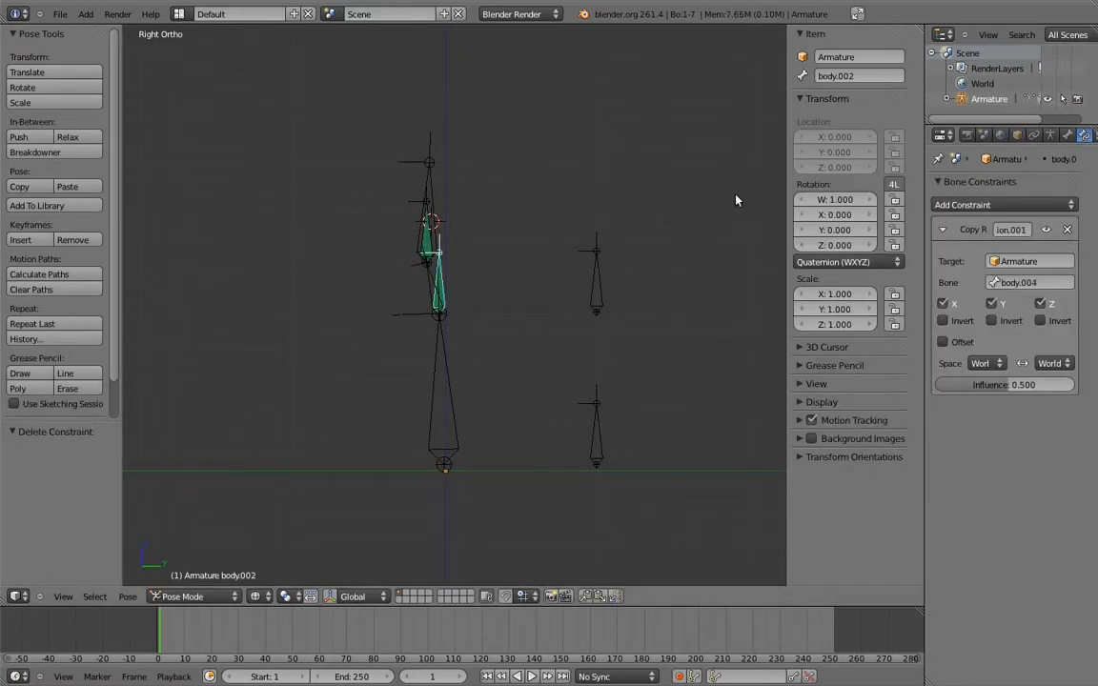
- Delete the lower control bone body.003
key("Tab")
key("x")
left_click(596, 416)
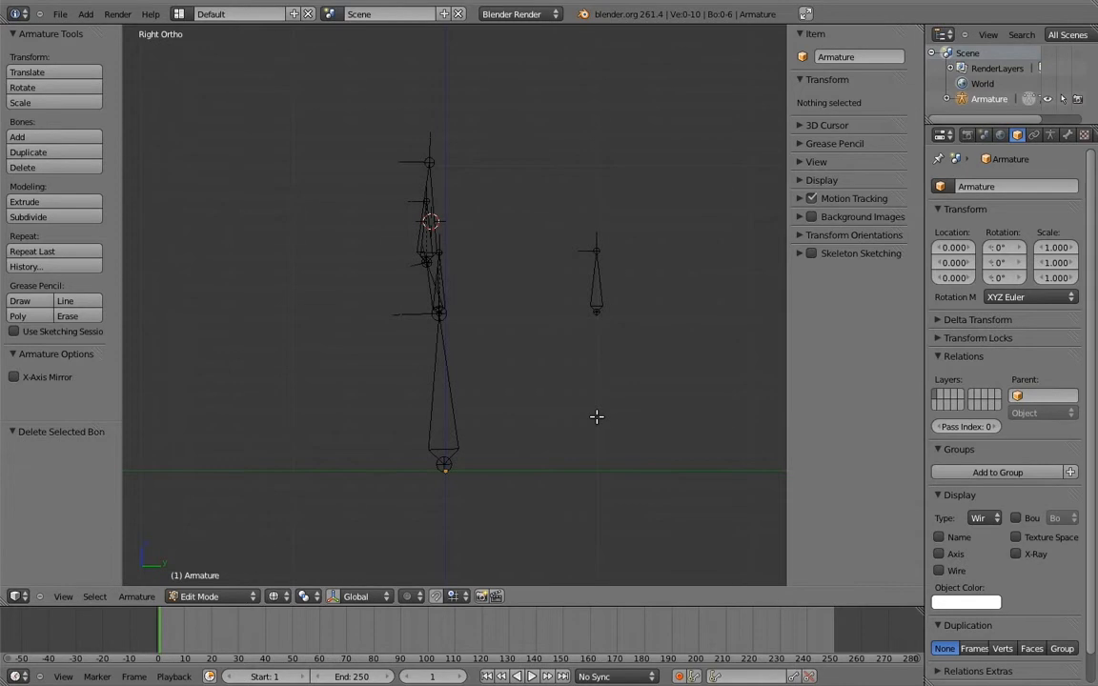
- Test-rotate the body bone and the control bone body.004 in alternation to check how the neck and head follow
key("Tab")
right_click(408, 312)
key("r")
left_click(303, 330)
key("r")
left_click(671, 295)
key("r")
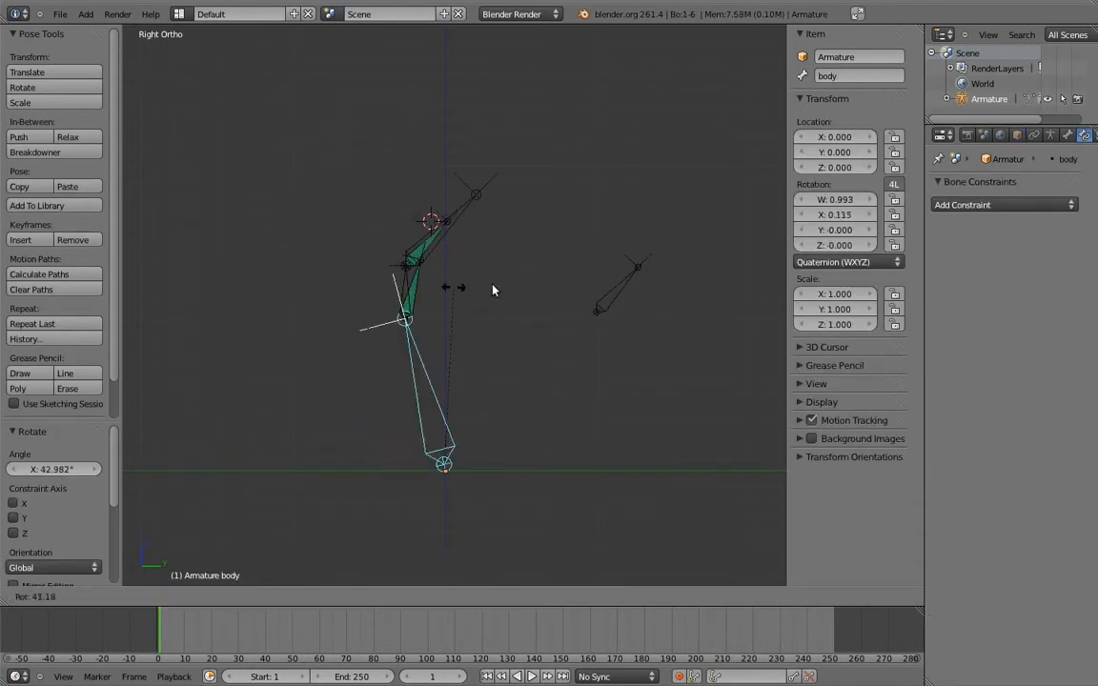
left_click(628, 284)
right_click(627, 284)
key("r")
left_click(513, 227)
right_click(526, 411)
key("r")
left_click(368, 365)
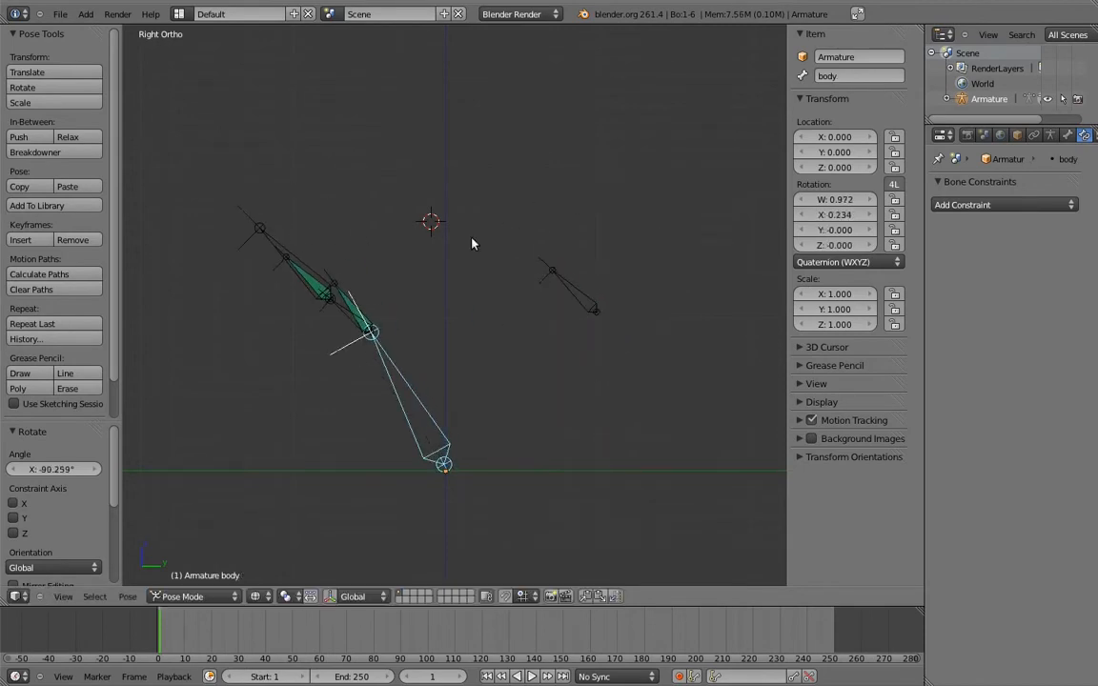
right_click(558, 270)
key("r")
left_click(722, 294)
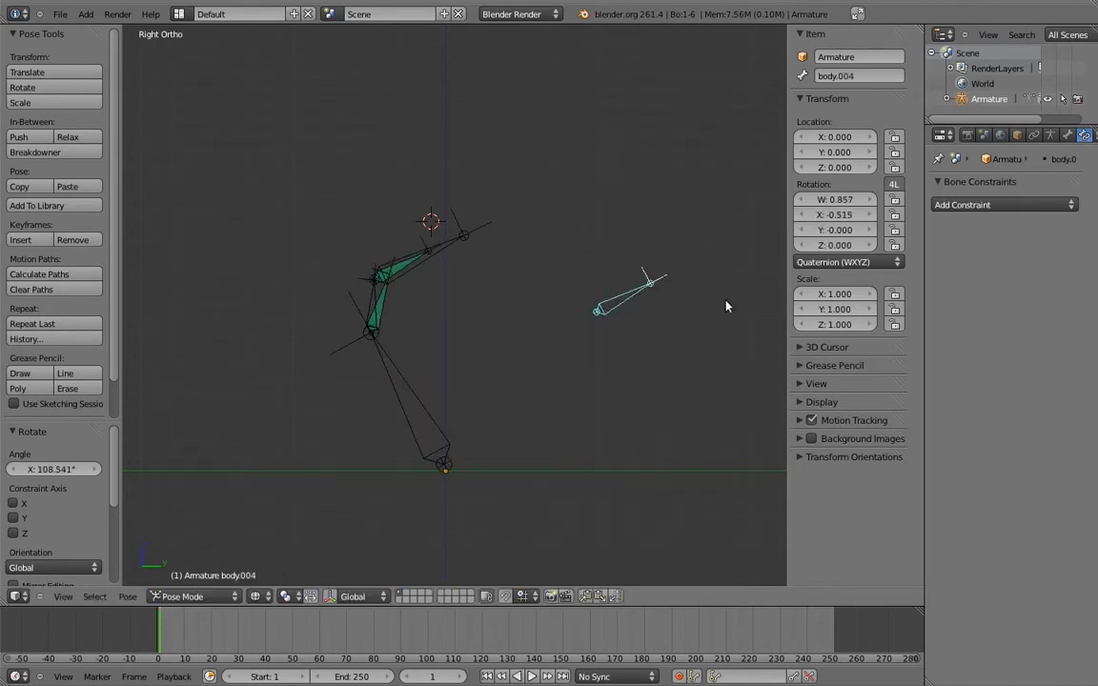
- Clear the rotation of all bones and snap the 3D cursor to the centre
key("a")
key("a")
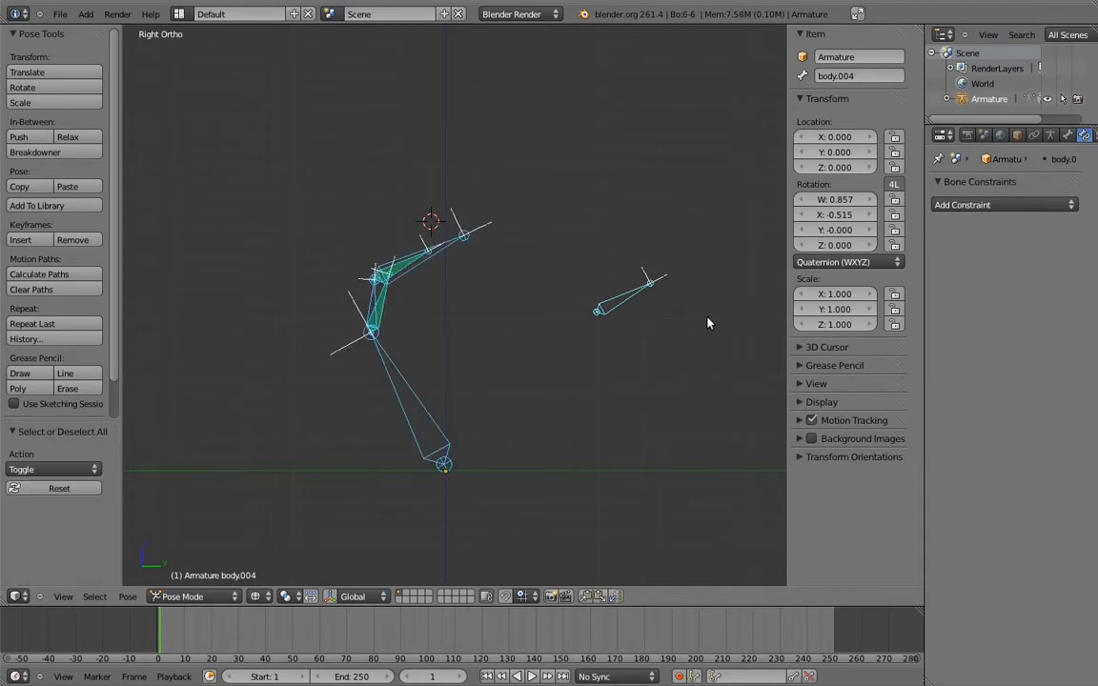
key("alt+r")
key("shift+s")
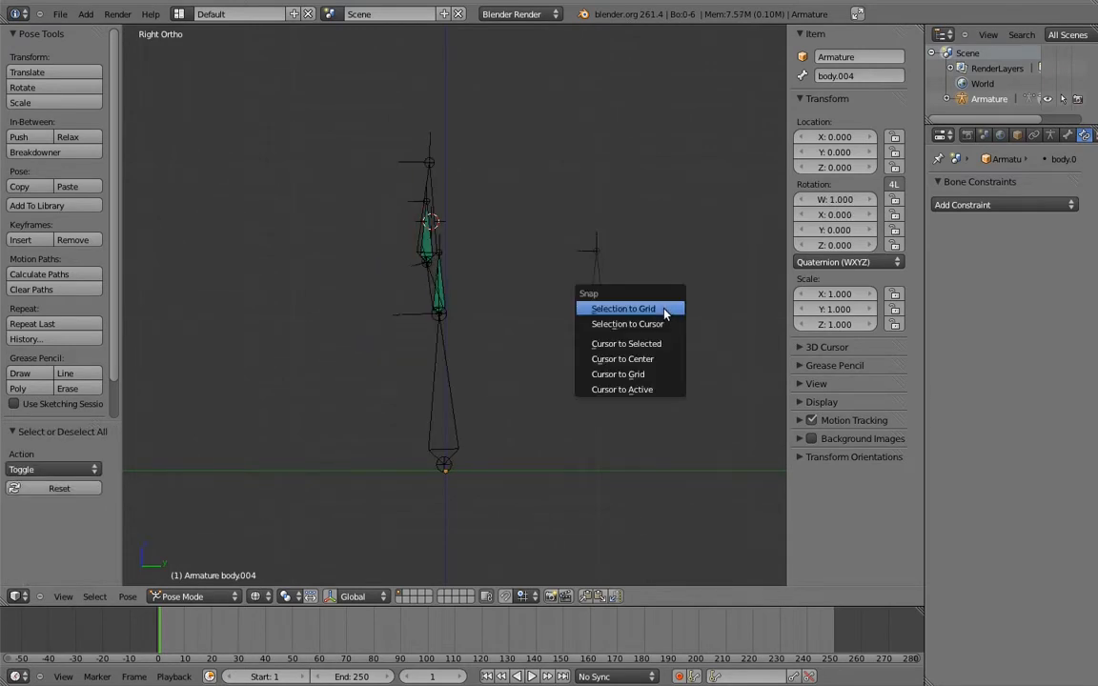
left_click(654, 364)
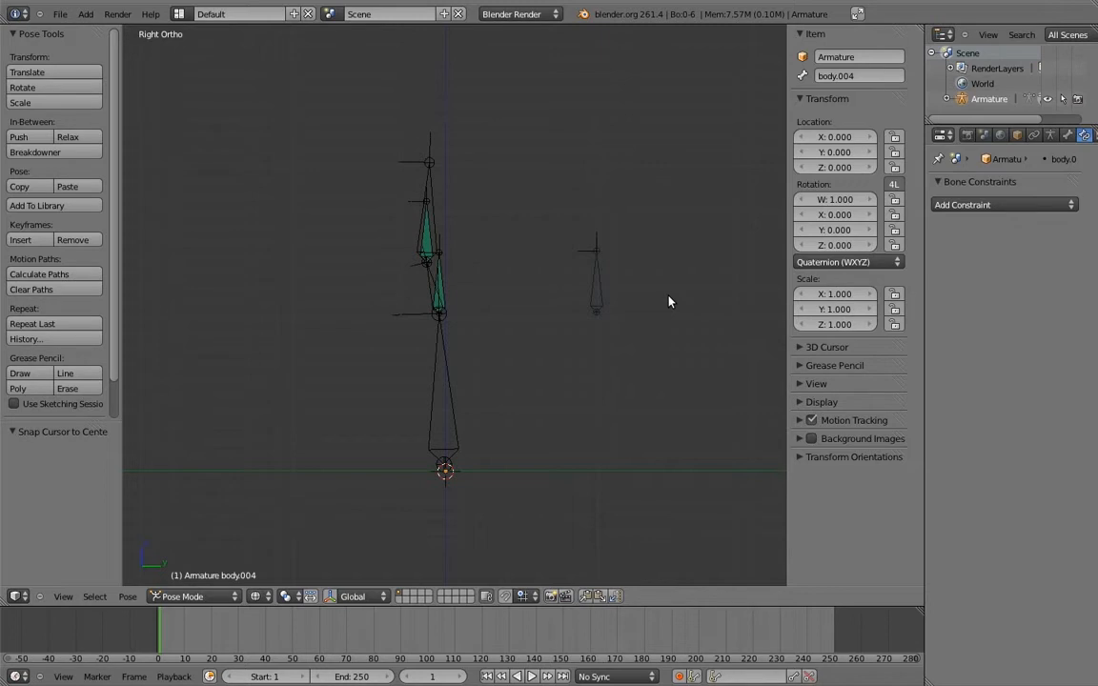
- Move the helper bones neck.001 and body.002 to the first bone layer of the lower row
right_click(440, 286)
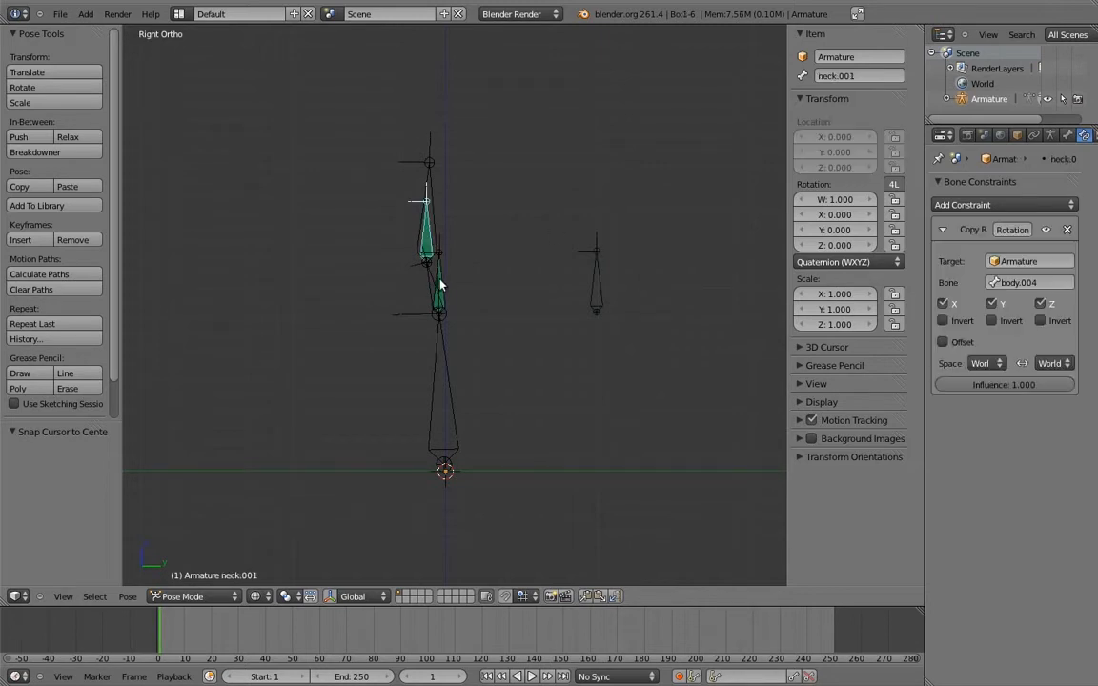
key("m")
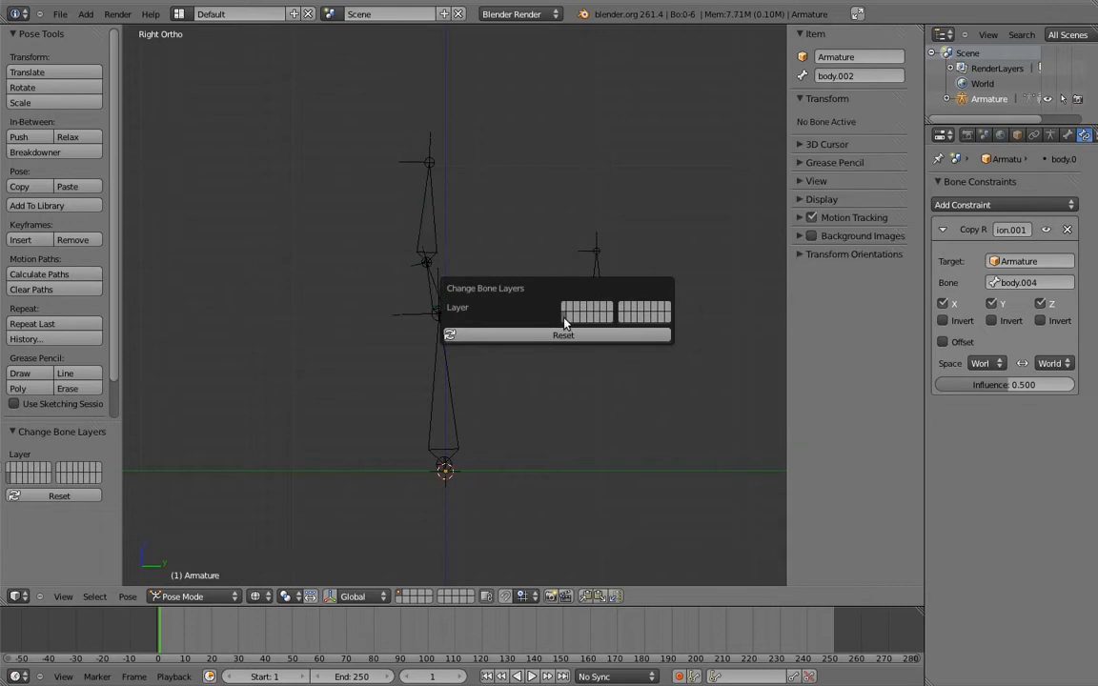
left_click(567, 319)
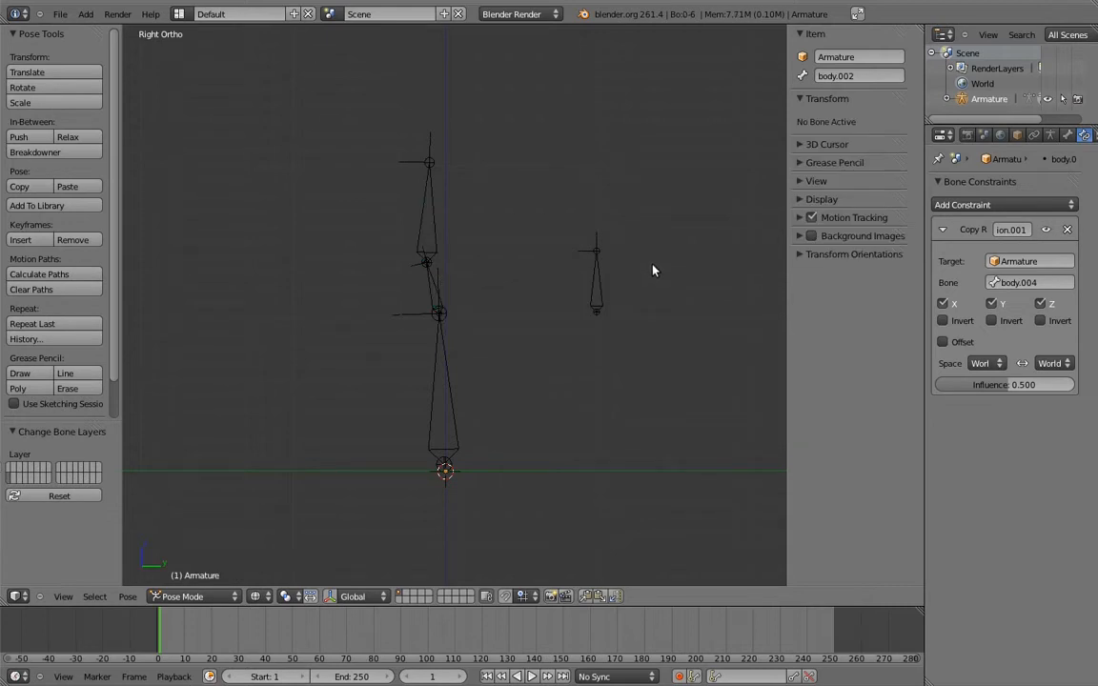
- Extrude two overlapping bones straight up along Z from the tip of the body bone, the longer one 0.6 units long
scroll(552, 275, "up", 4)
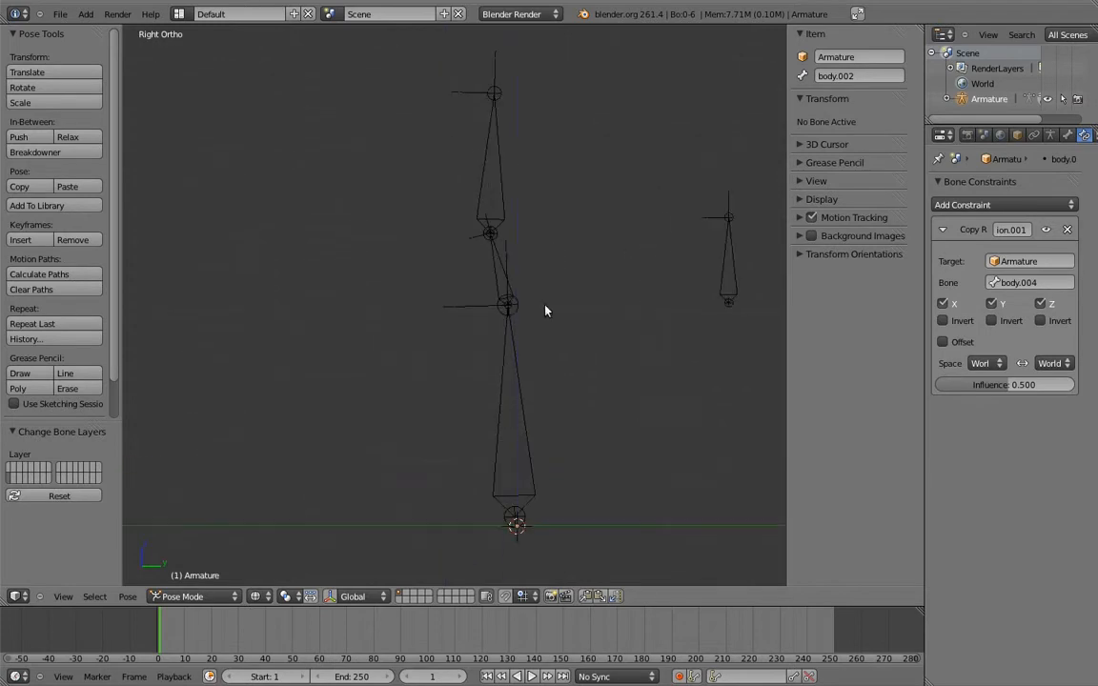
right_click(503, 326)
key("Tab")
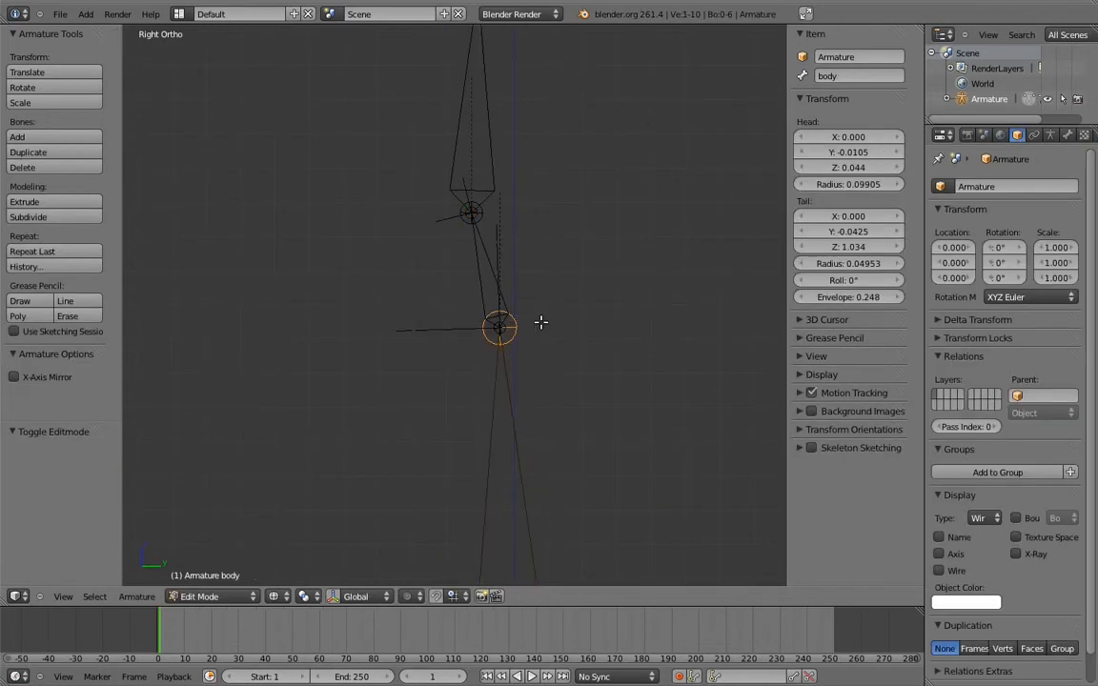
key("g")
key("z")
left_click(549, 204, "ctrl")
right_click(516, 323)
key("e")
key("z")
left_click(571, 150)
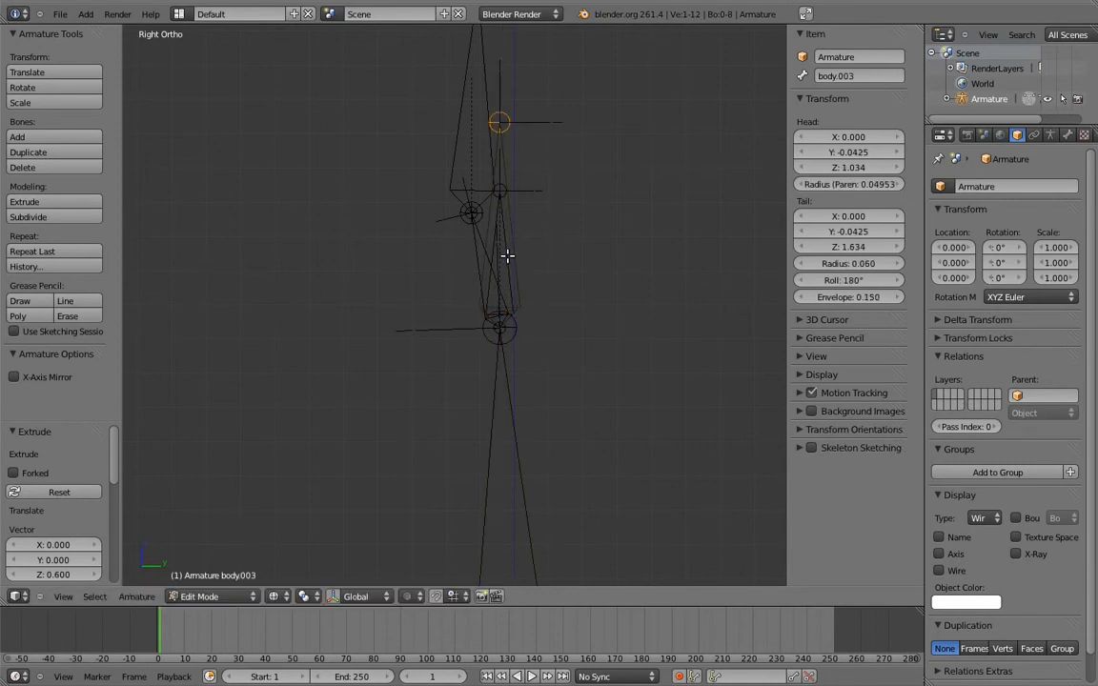
- Name the shorter extruded bone "socket" and the longer one "parent"
left_click(825, 76)
type("socket")
key("Return")
right_click(495, 142)
left_click(822, 77)
type("parent")
key("Return")
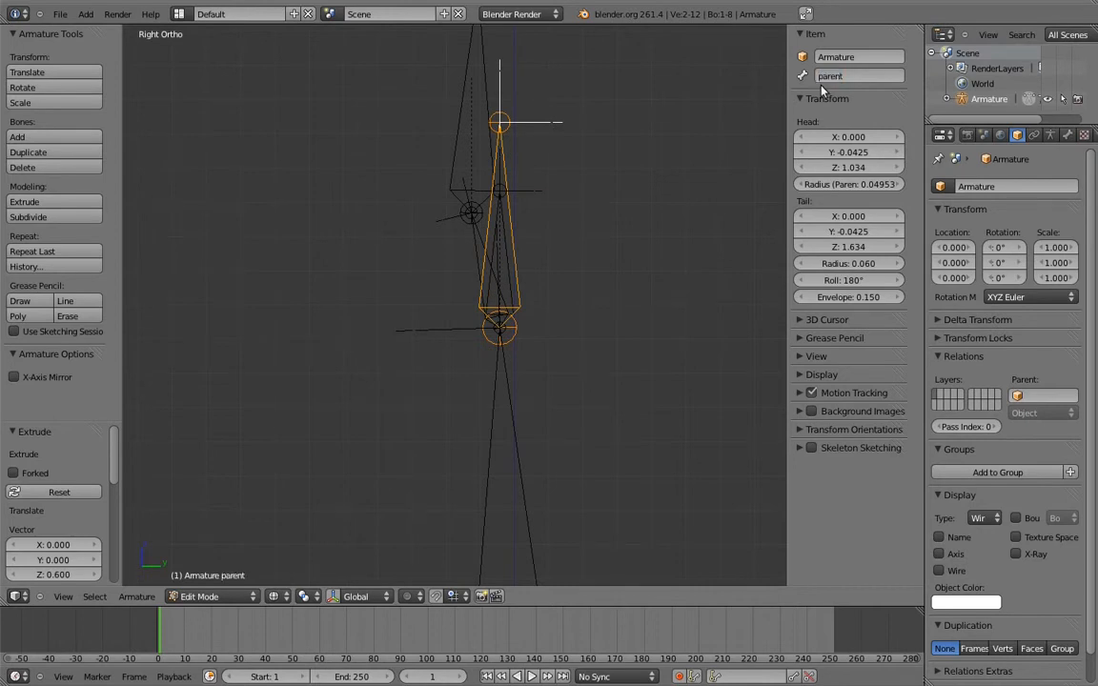
- Clear the parent of the bone named parent to detach it from the body bone
key("alt+p")
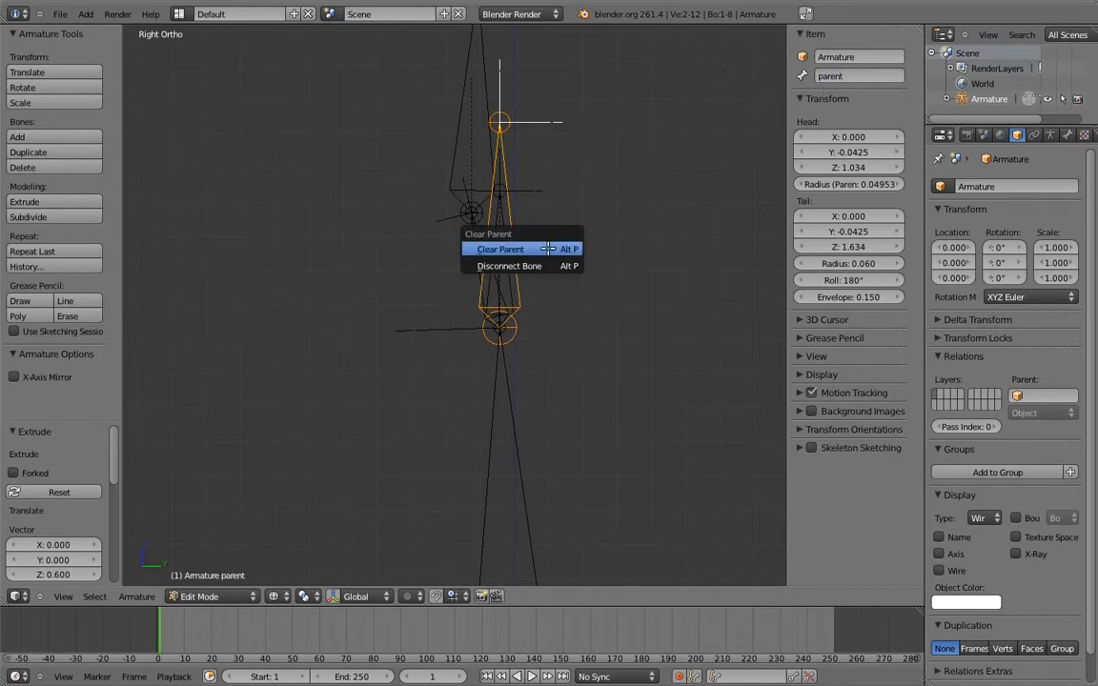
left_click(548, 248)
key("Tab")
key("Tab")
- Parent the control bone body.004 to the bone named parent with Keep Offset
key("Home")
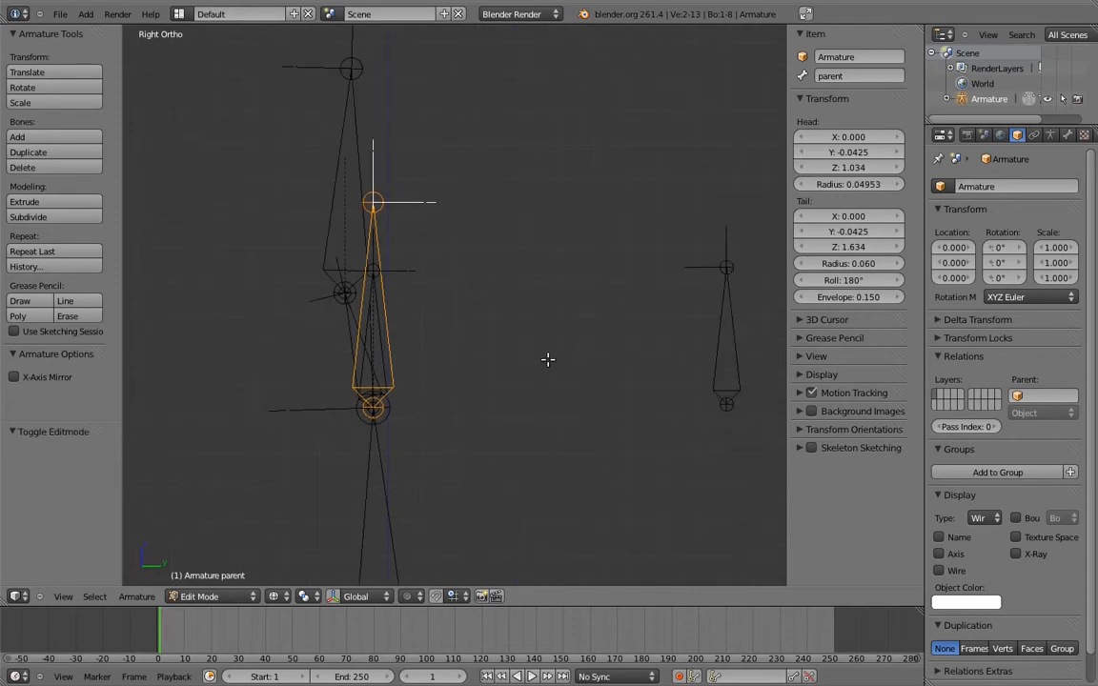
right_click(635, 330)
right_click(406, 264, "shift")
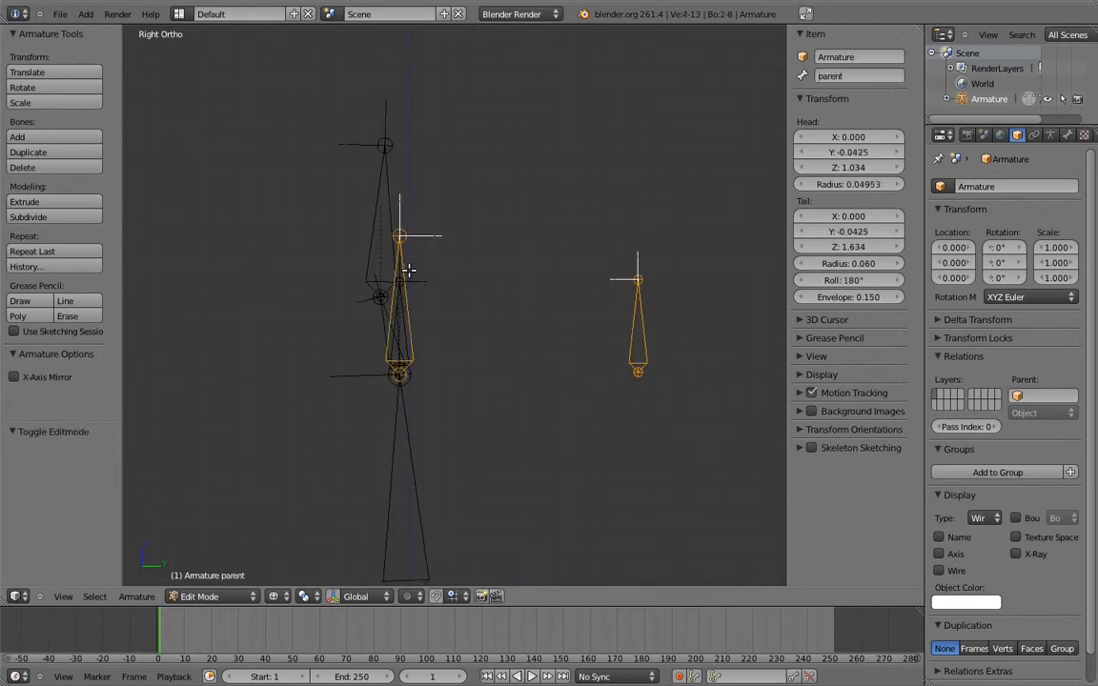
key("ctrl+p")
left_click(410, 271)
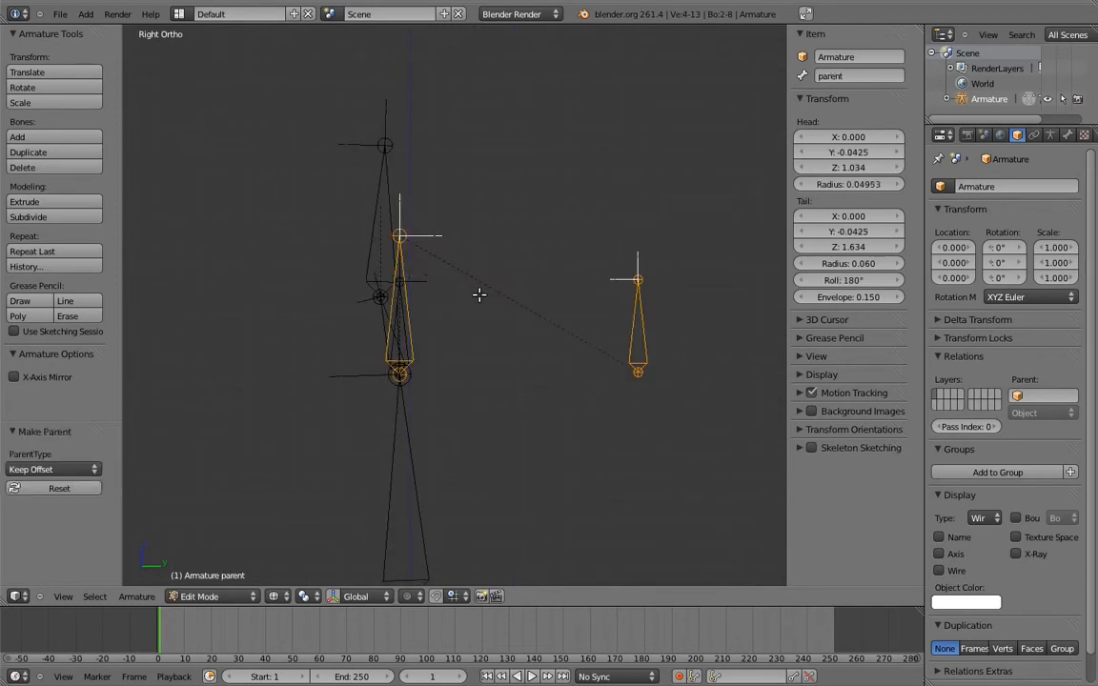
- Add Copy Location and Copy Transforms constraints to the parent bone, both targeting the socket bone
key("ctrl+Tab")
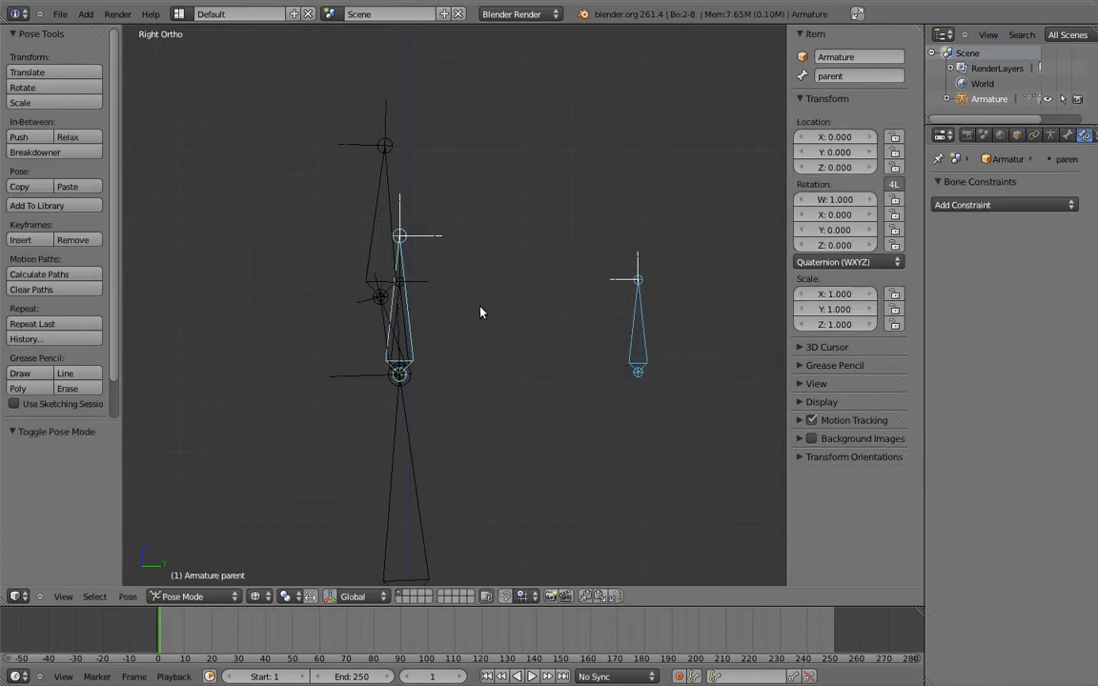
right_click(412, 306)
right_click(413, 308, "shift")
key("shift+ctrl+c")
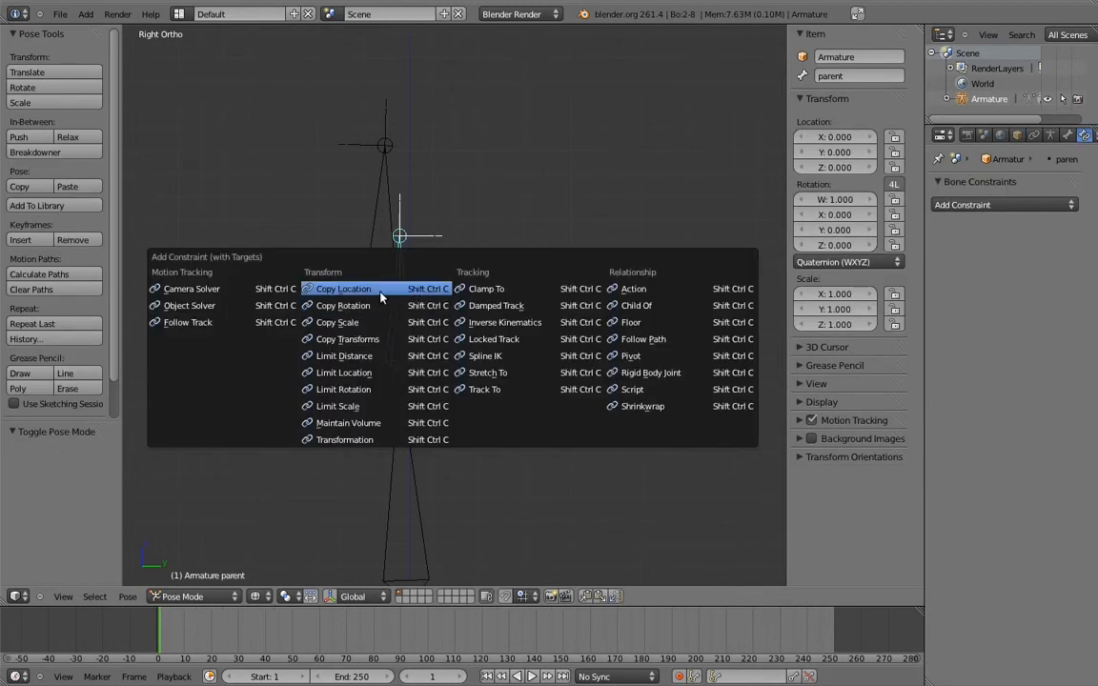
left_click(419, 290)
key("shift+ctrl+c")
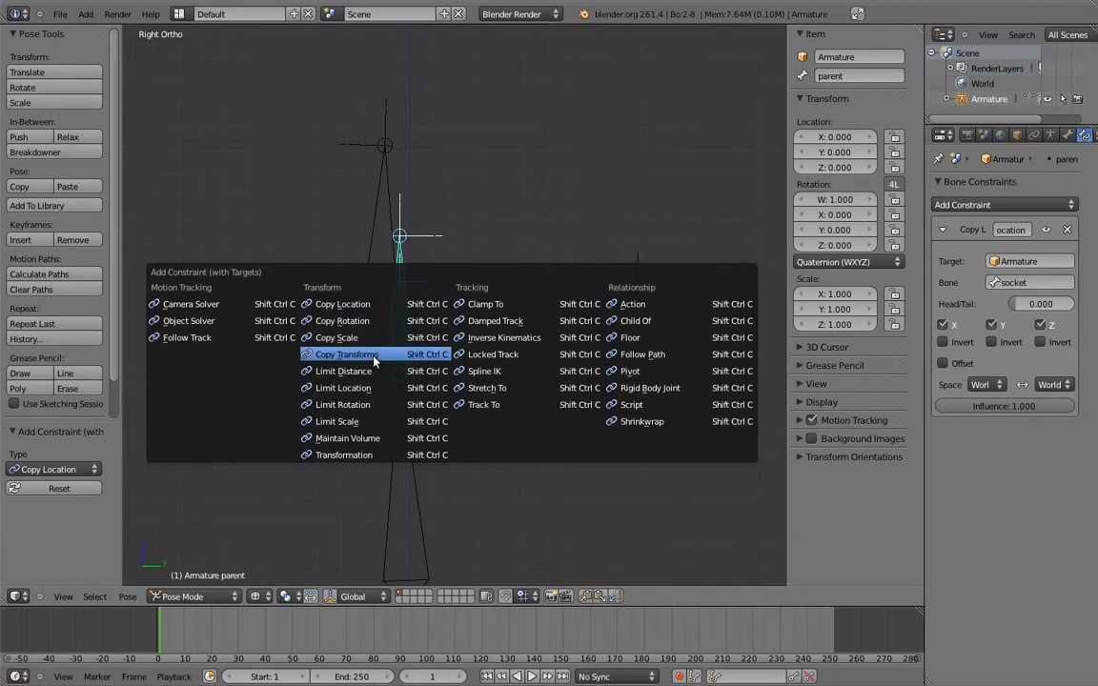
left_click(381, 353)
- Test-rotate the body bone to check how the constrained parent bone and control bone follow
scroll(490, 362, "down", 4)
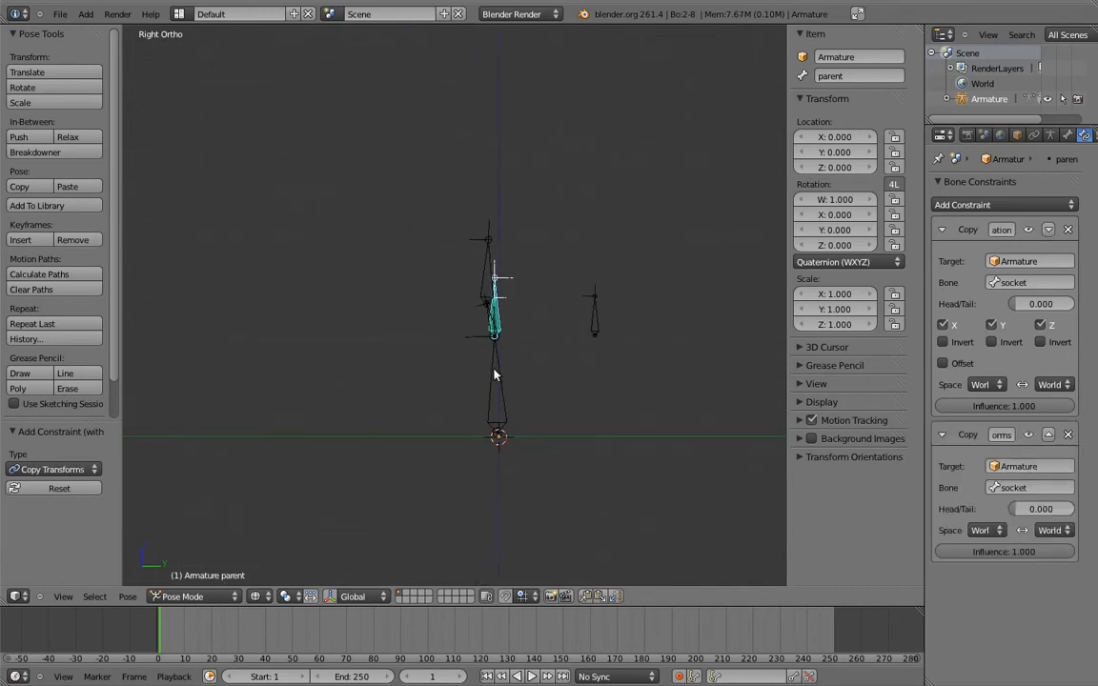
right_click(464, 381)
key("r")
left_click(429, 348)
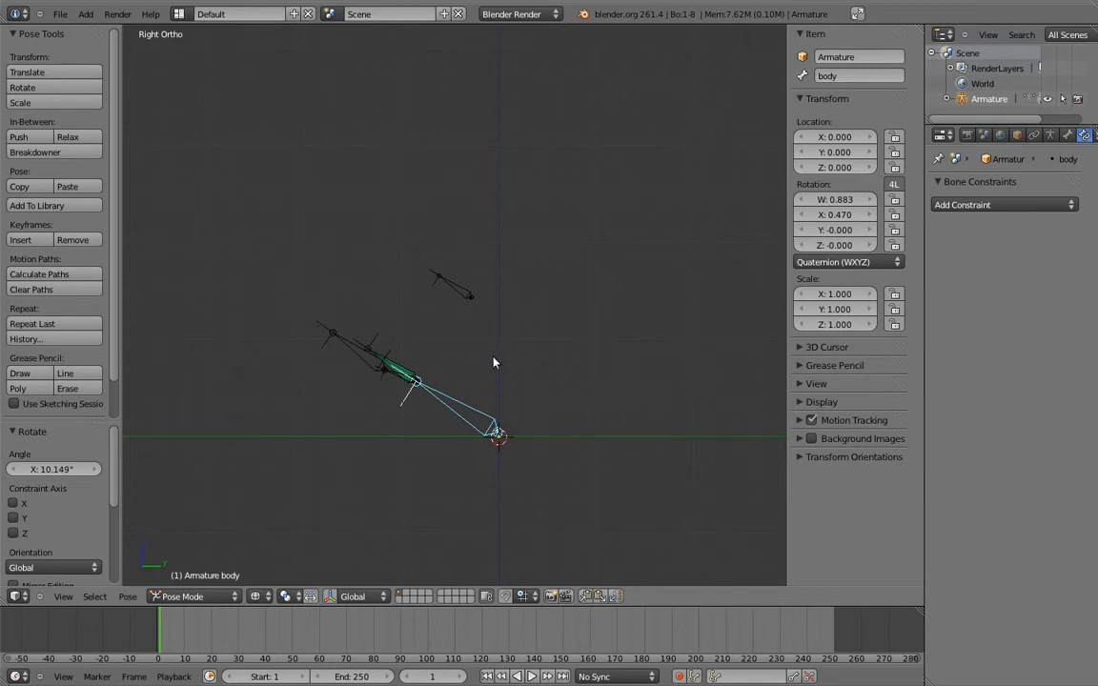
- Set the influence of the parent bone's Copy Transforms constraint to 0
right_click(384, 353)
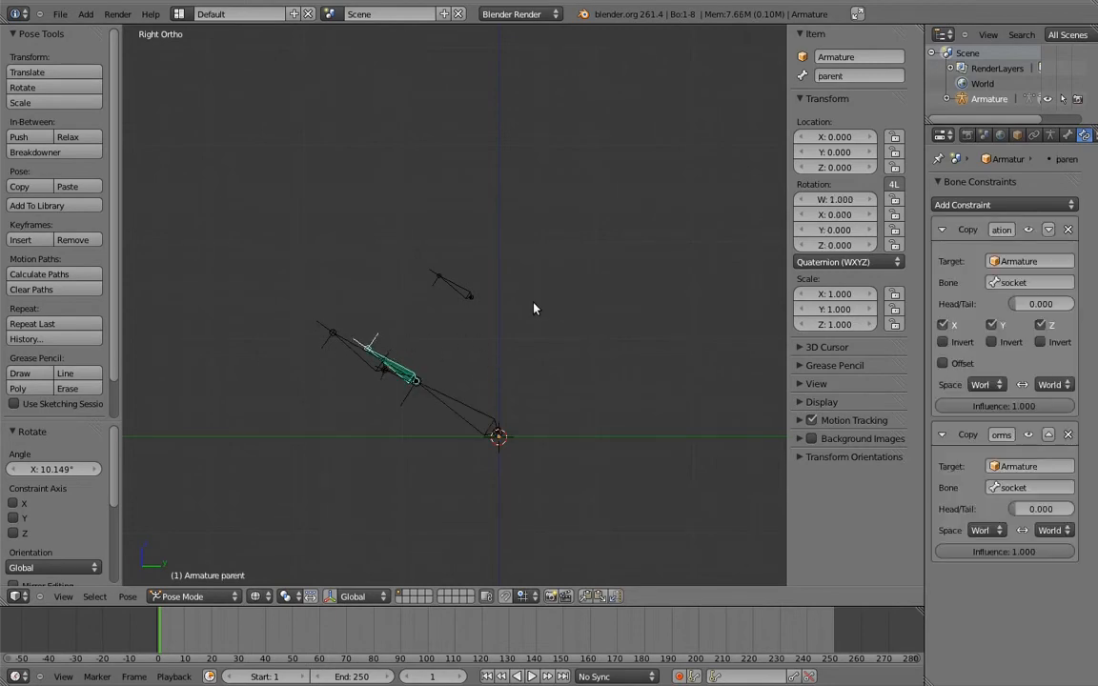
left_click_drag(1058, 552, 953, 553)
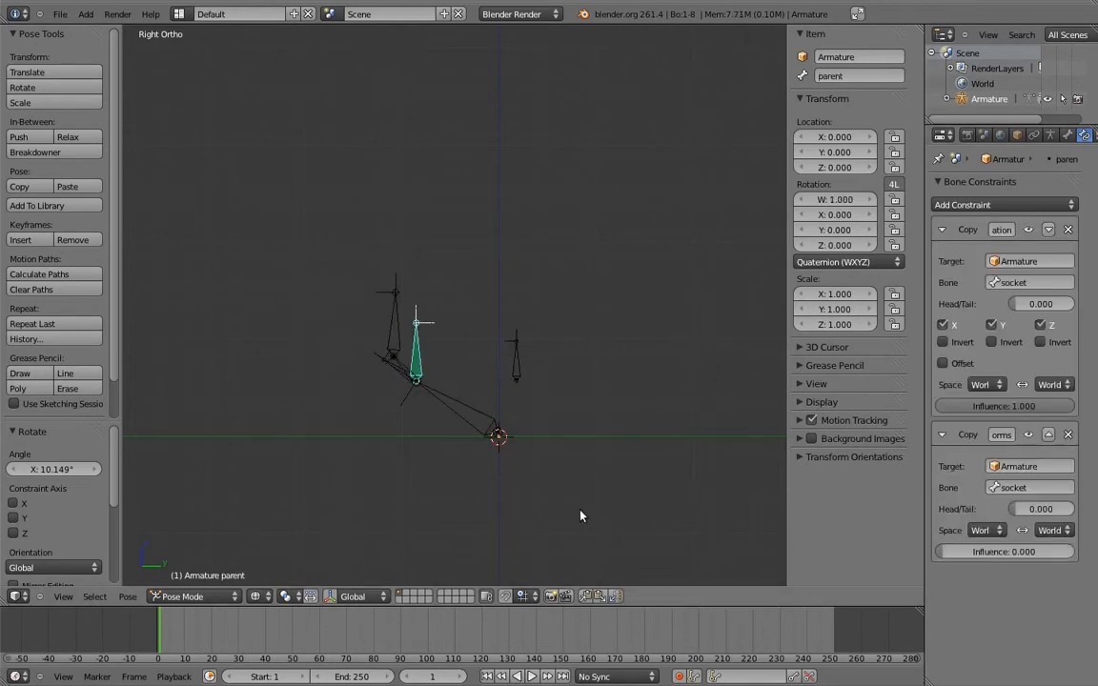
- Test-rotate the body bone and the control bone body.004 to check the head's independence with Copy Transforms switched off
right_click(446, 398)
key("r")
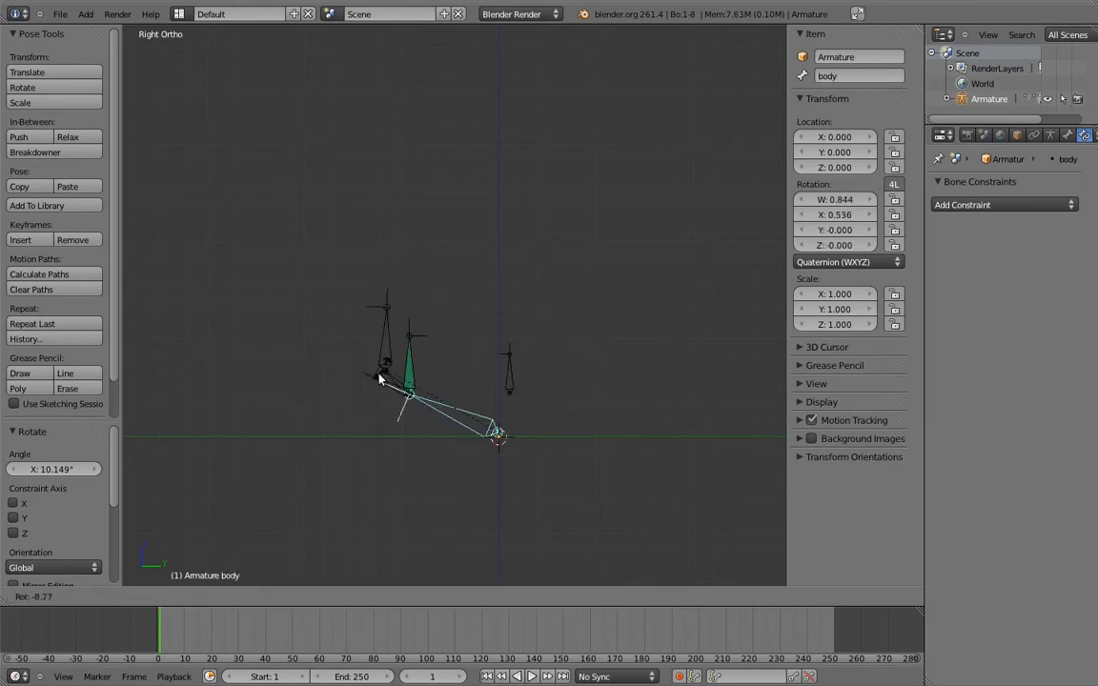
left_click(622, 383)
right_click(681, 377)
key("r")
left_click(590, 371)
right_click(572, 382)
key("r")
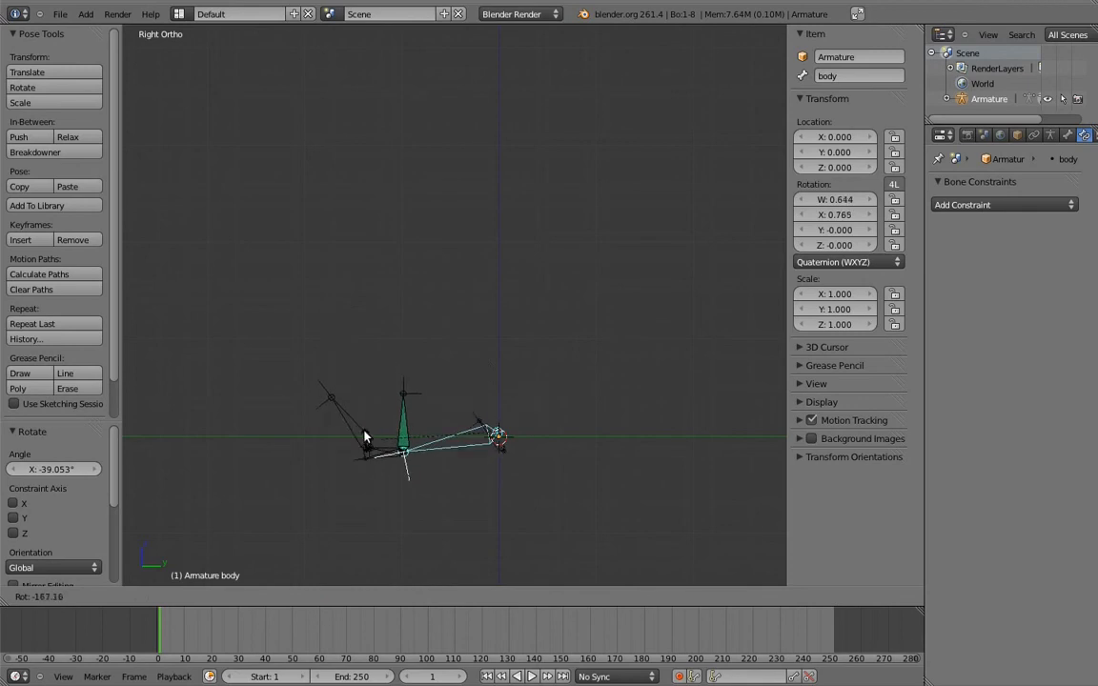
left_click(358, 268)
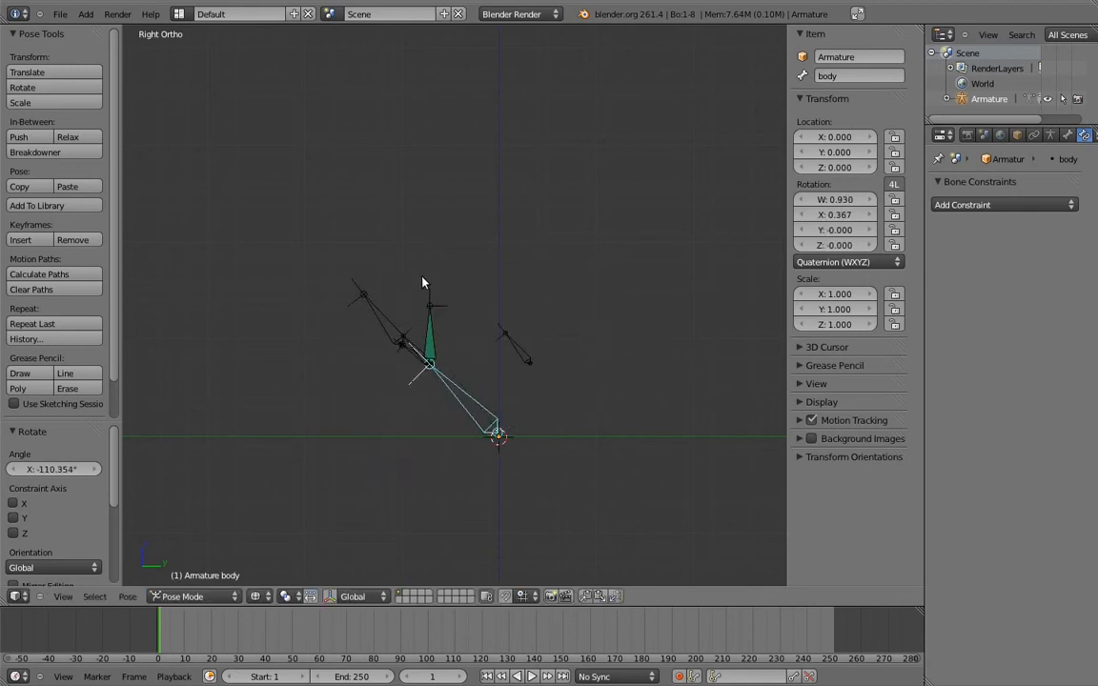
- Clear the rotation of all bones to restore the rest pose
key("a")
key("alt+r")
key("a")
- In Edit Mode, move the control bone body.004 along the Y axis towards the neck, then reposition it just beside the neck bones
key("Tab")
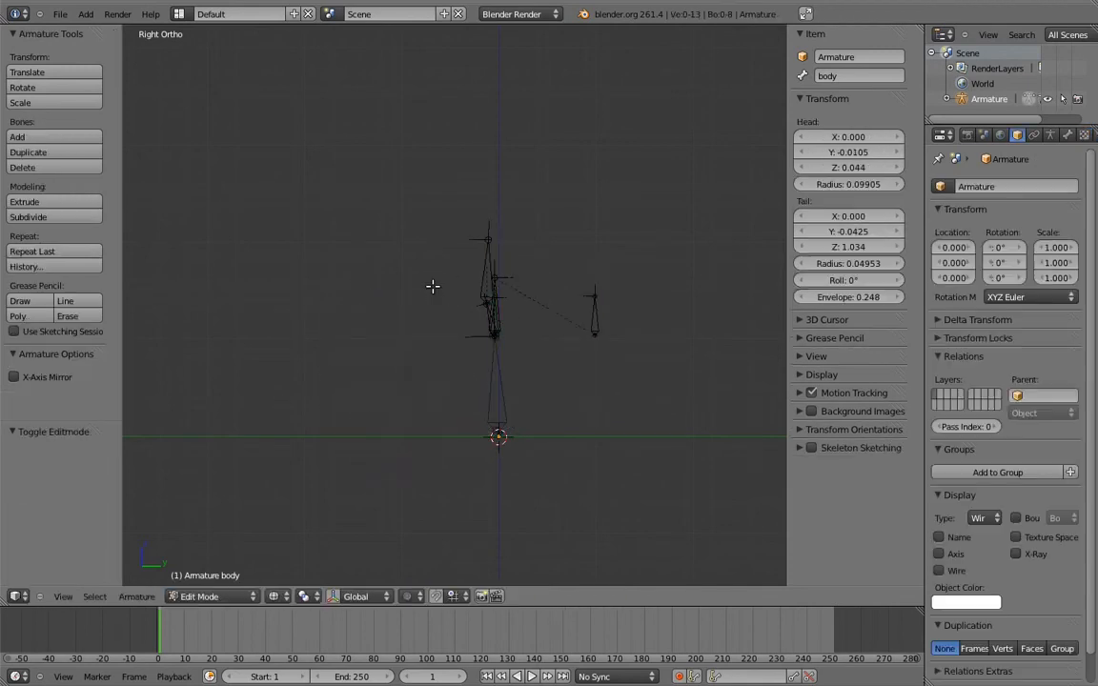
scroll(544, 315, "up", 5)
right_click(667, 344)
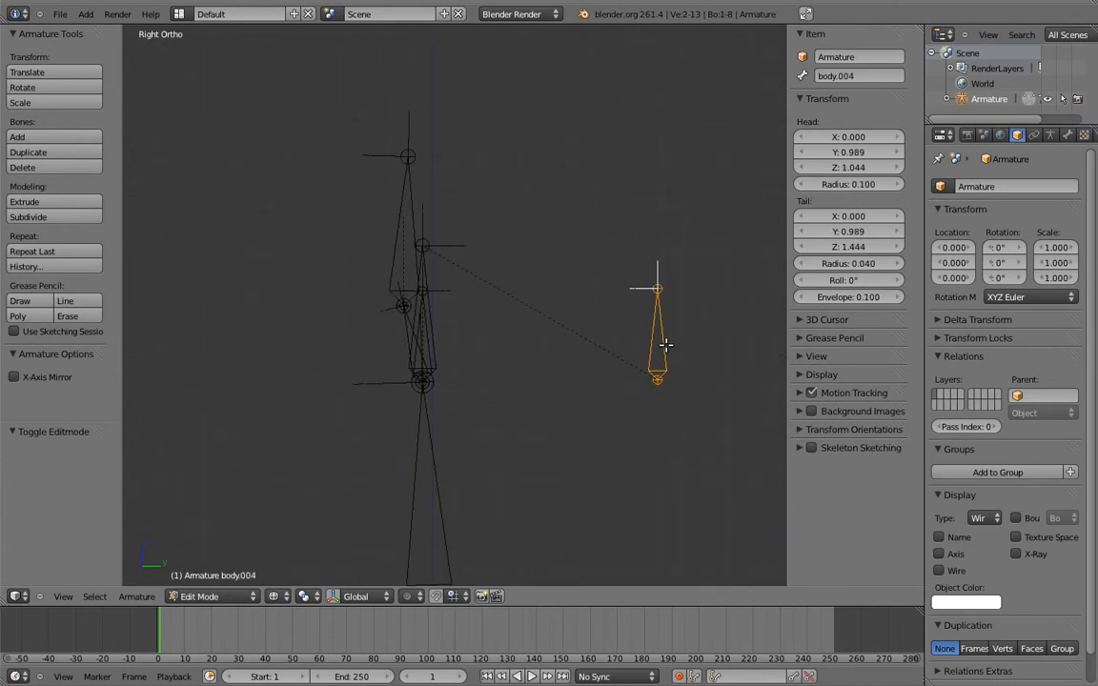
key("g")
key("y")
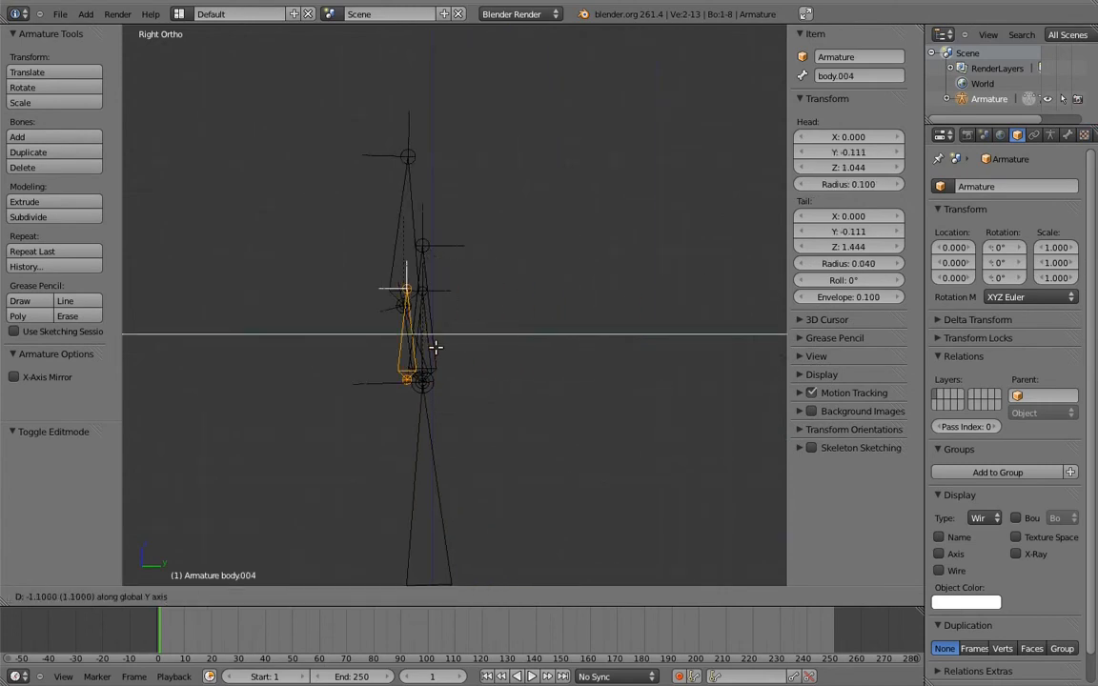
left_click(437, 349)
middle_click_drag(439, 351, 534, 326, "shift")
scroll(525, 348, "up", 2)
right_click_drag(512, 372, 613, 349)
- Snap the 3D cursor to the tip of the body bone and snap the control bone body.004 onto the cursor
right_click(495, 467)
key("shift+s")
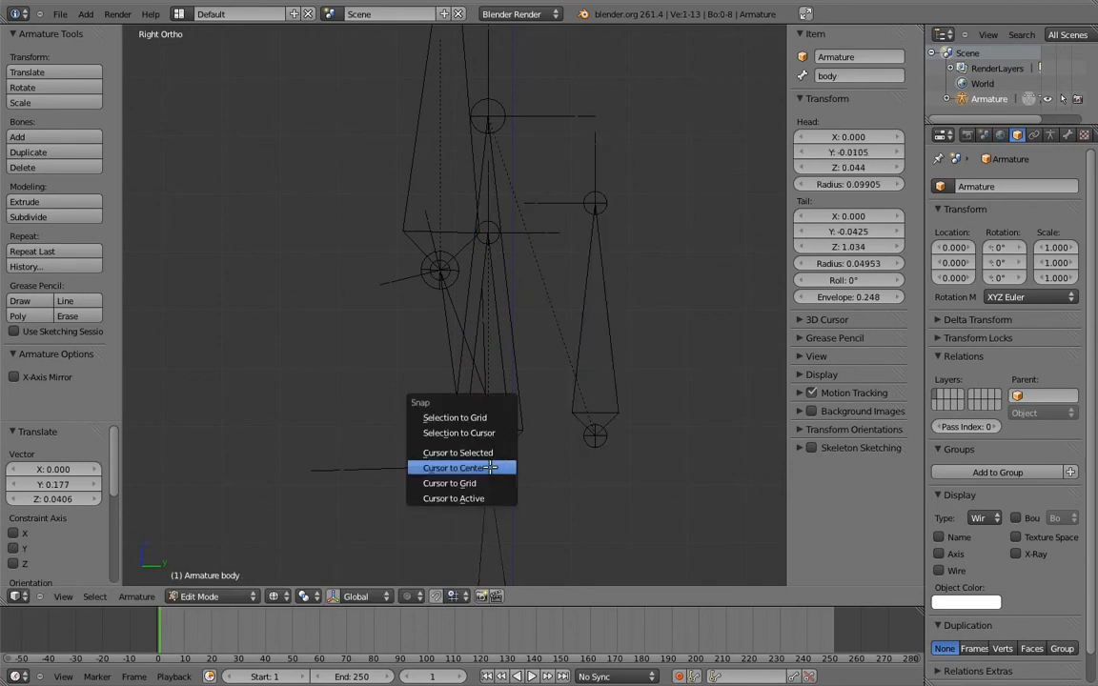
left_click(457, 453)
right_click(567, 305)
key("shift+s")
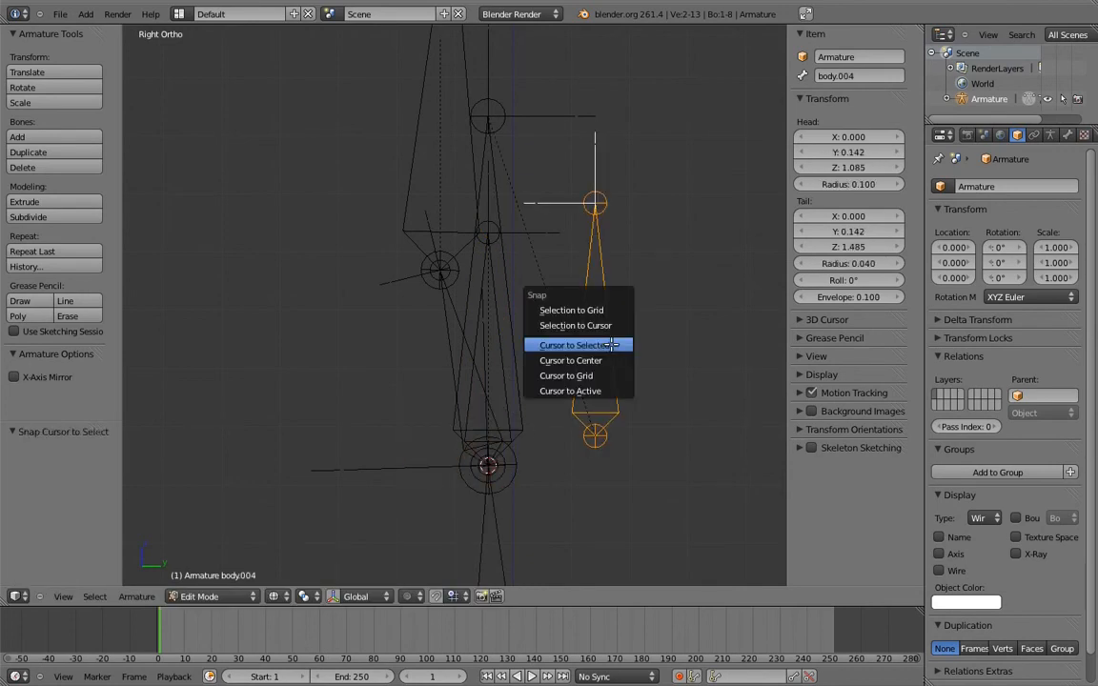
left_click(601, 325)
middle_click_drag(606, 347, 628, 366, "shift")
middle_click_drag(581, 406, 541, 330, "ctrl")
- In Pose Mode, move the parent bone to another bone layer that is not displayed
key("ctrl+Tab")
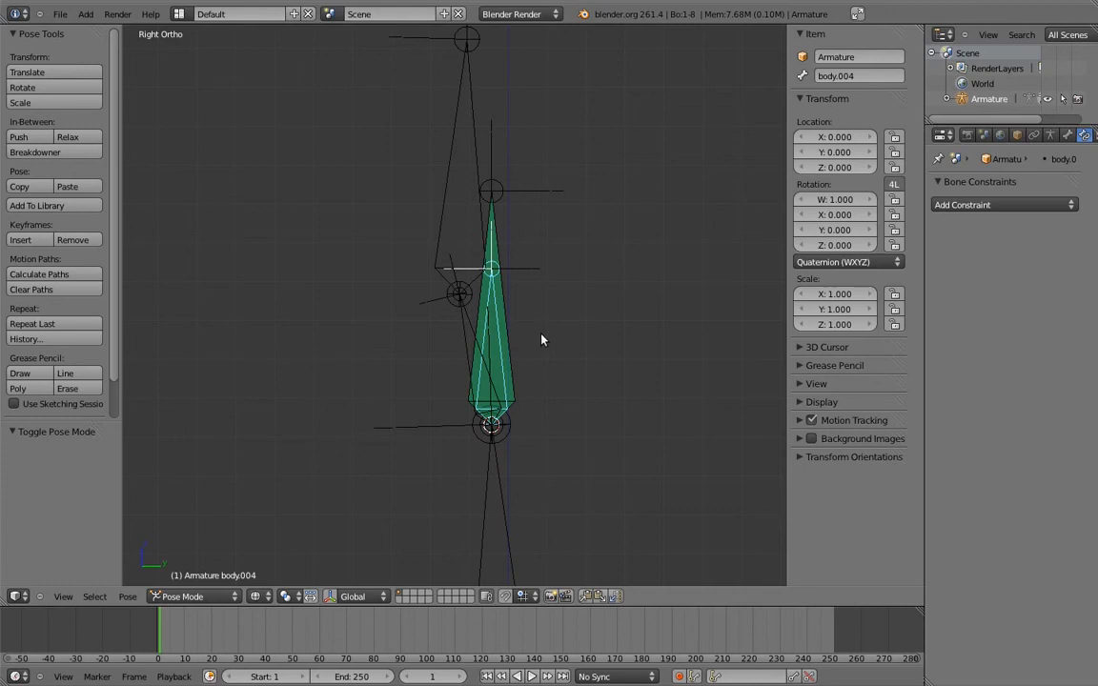
right_click(500, 253)
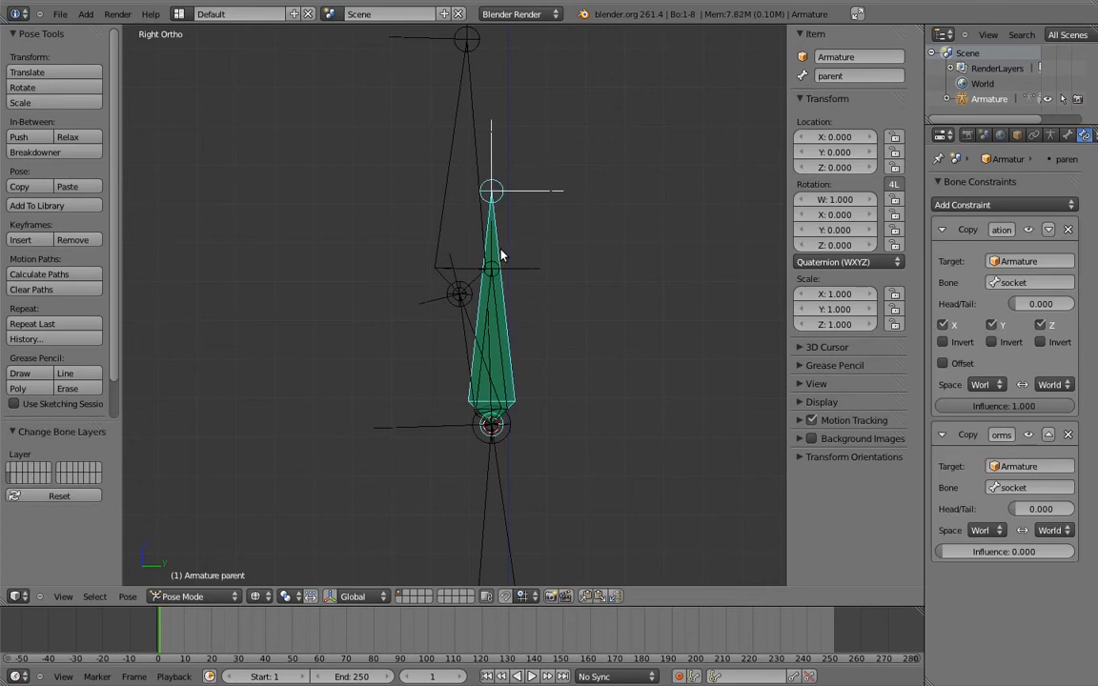
key("m")
left_click(622, 287)
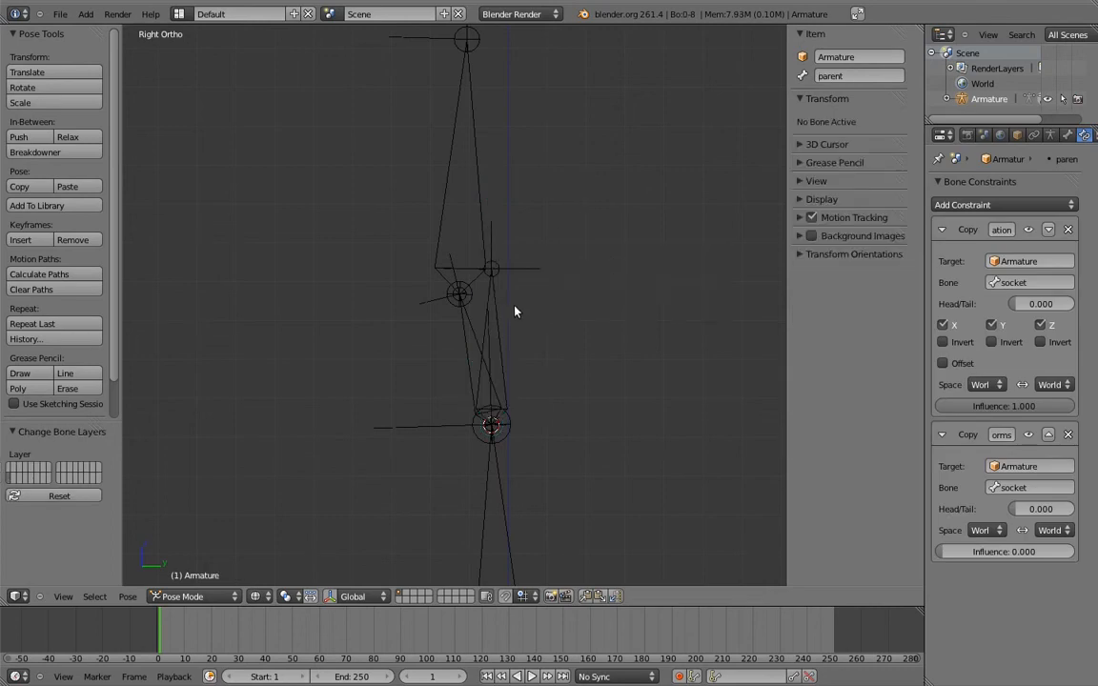
- Lock the X, Y and Z location of the neck bone and of the control bone body.004
scroll(494, 318, "down", 2)
right_click(478, 380)
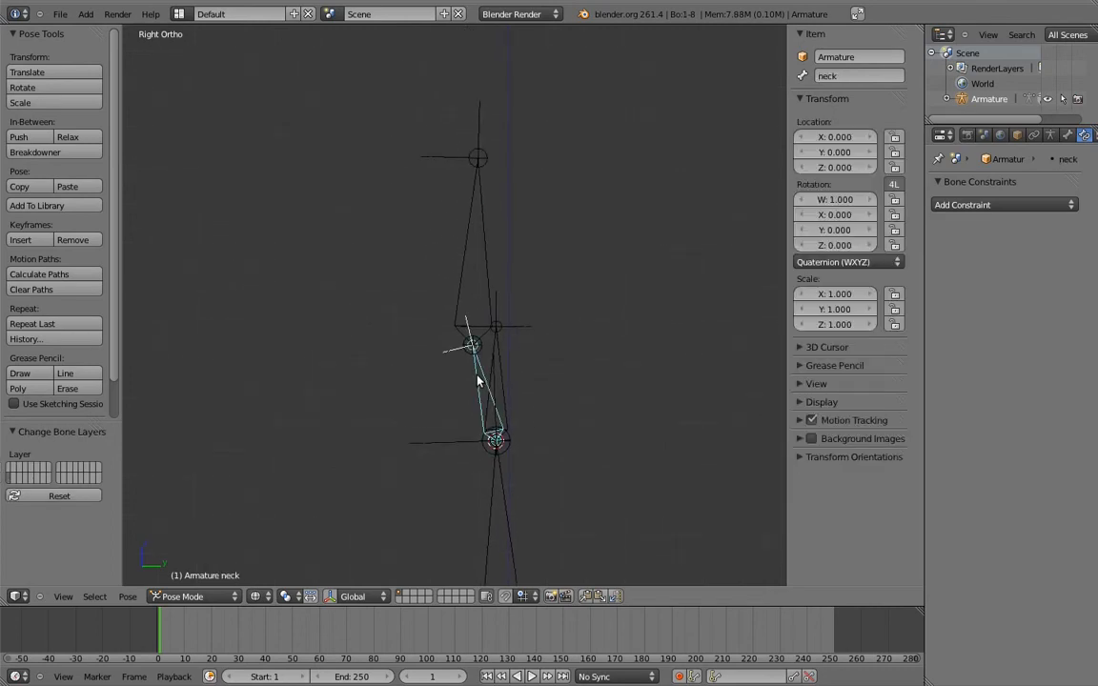
left_click(895, 138)
left_click(896, 152)
left_click(892, 169)
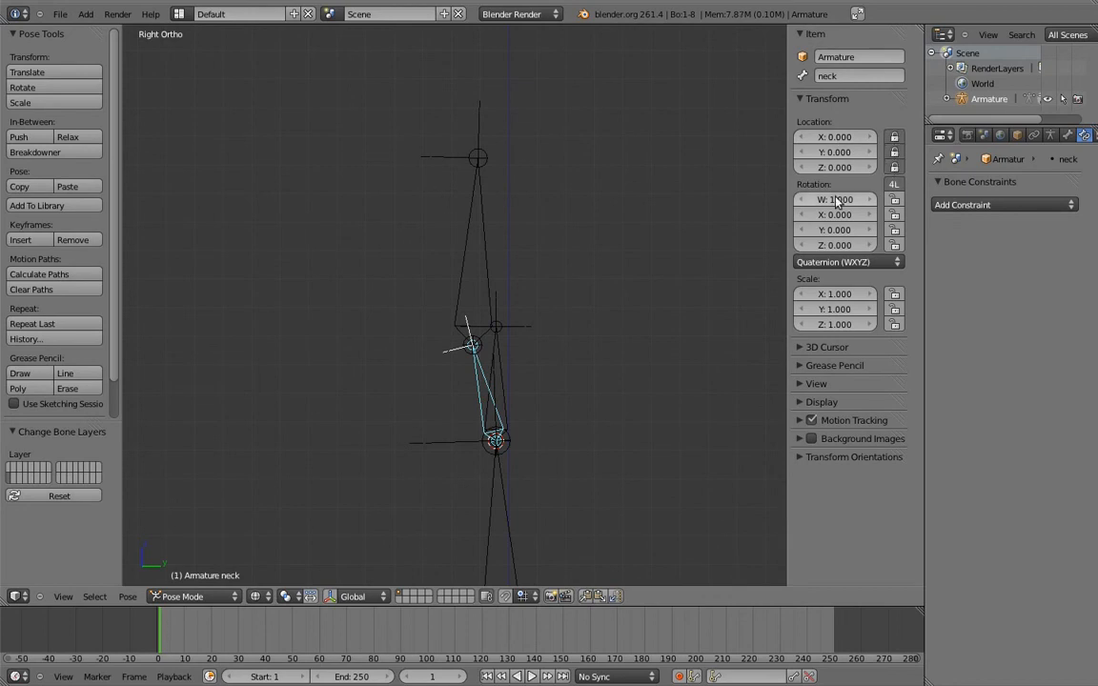
right_click(504, 384)
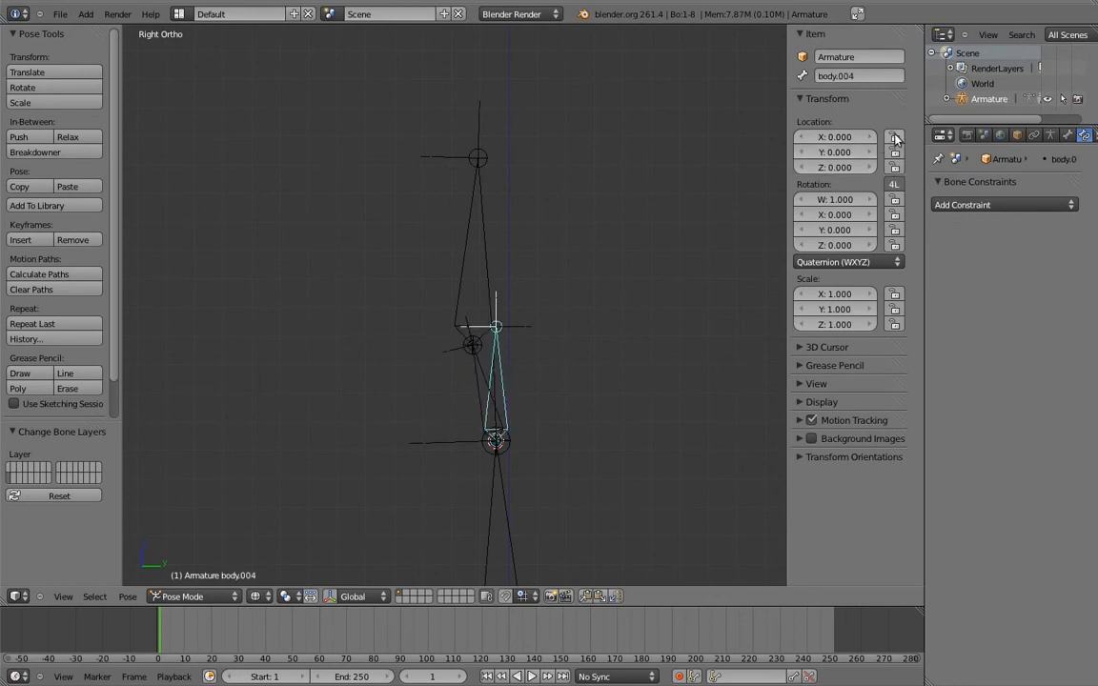
left_click(895, 168)
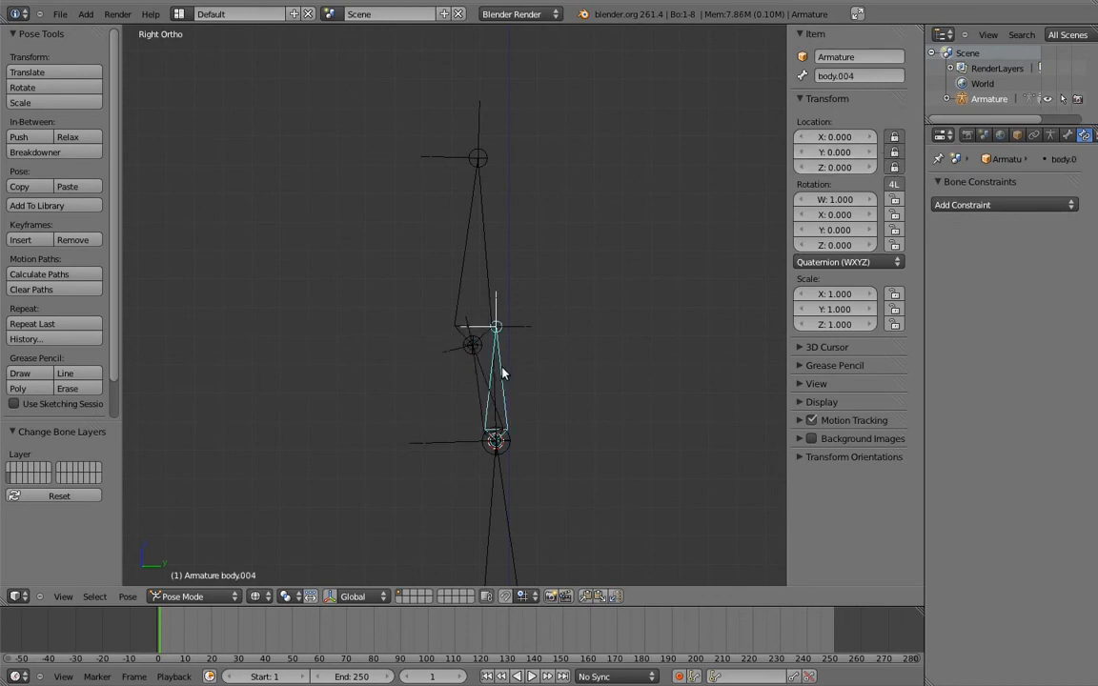